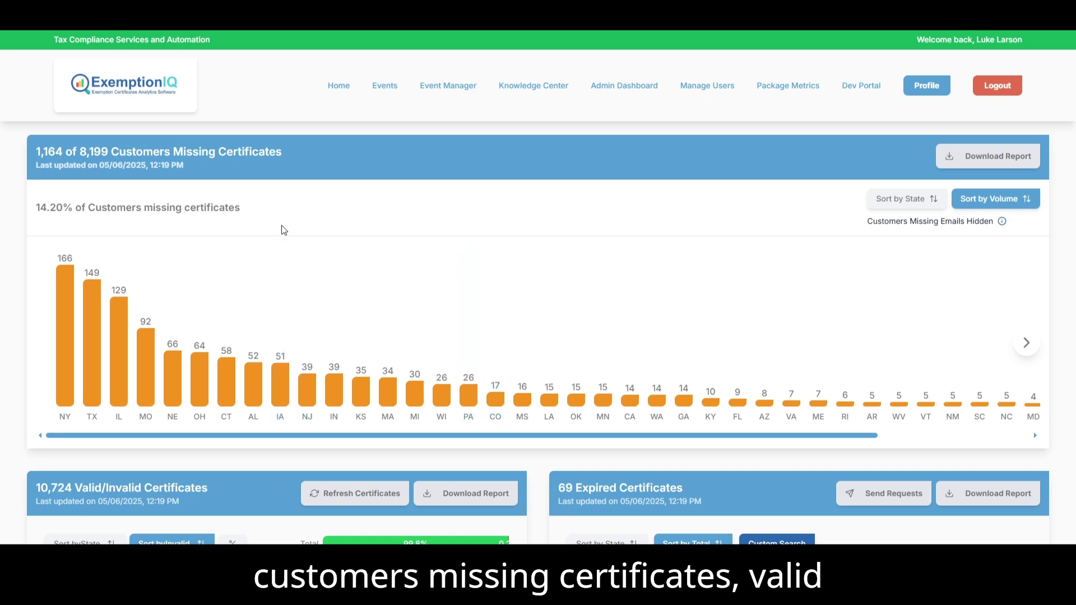
Review the valid/invalid and expired certificates reports below the missing-certificates chart.
scroll(291, 252, "down", 5)
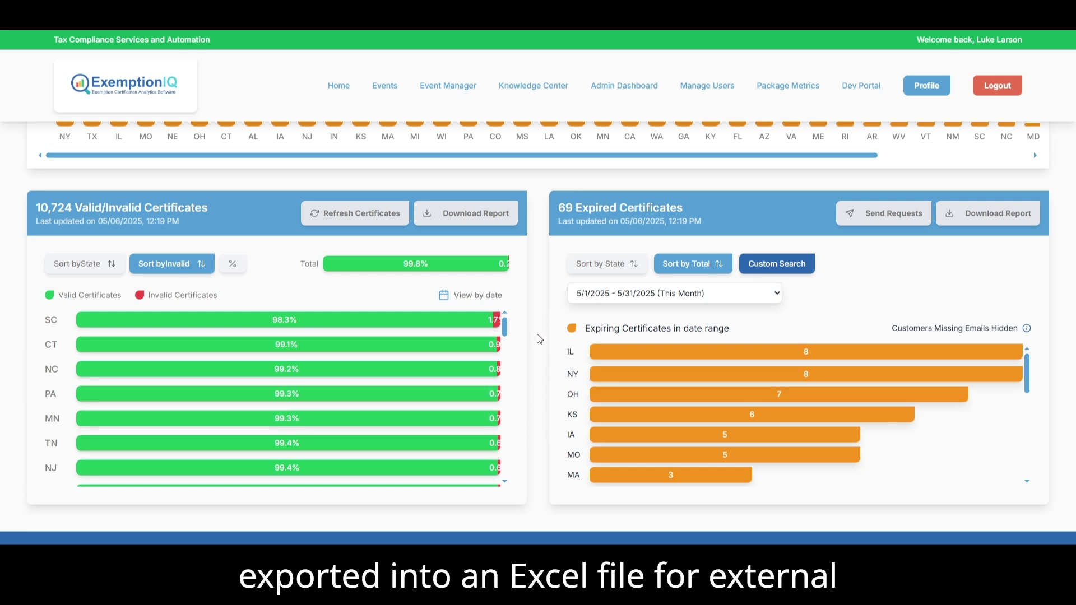
scroll(554, 393, "up", 1)
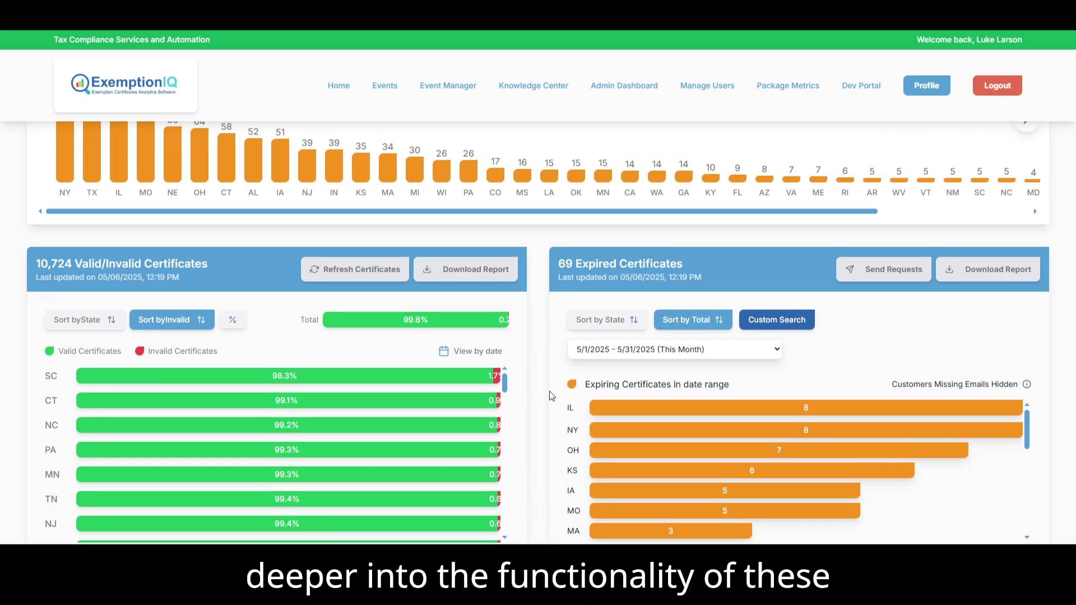
scroll(550, 391, "up", 1)
scroll(541, 389, "down", 2)
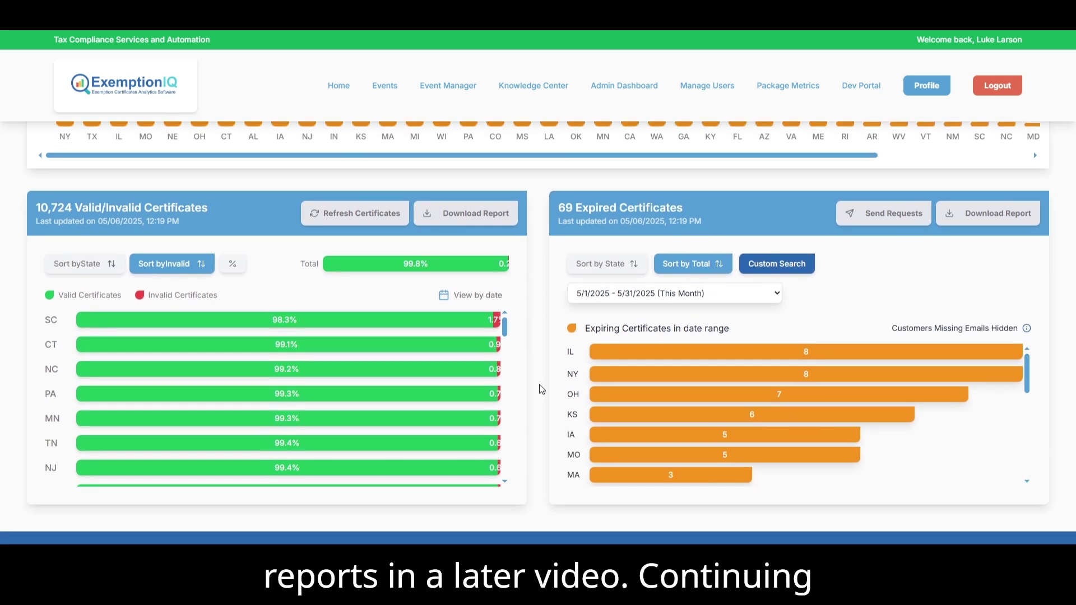
View the Certificate Metrics in Calendar Management for today, this week and this month.
scroll(539, 385, "down", 5)
scroll(183, 329, "down", 2)
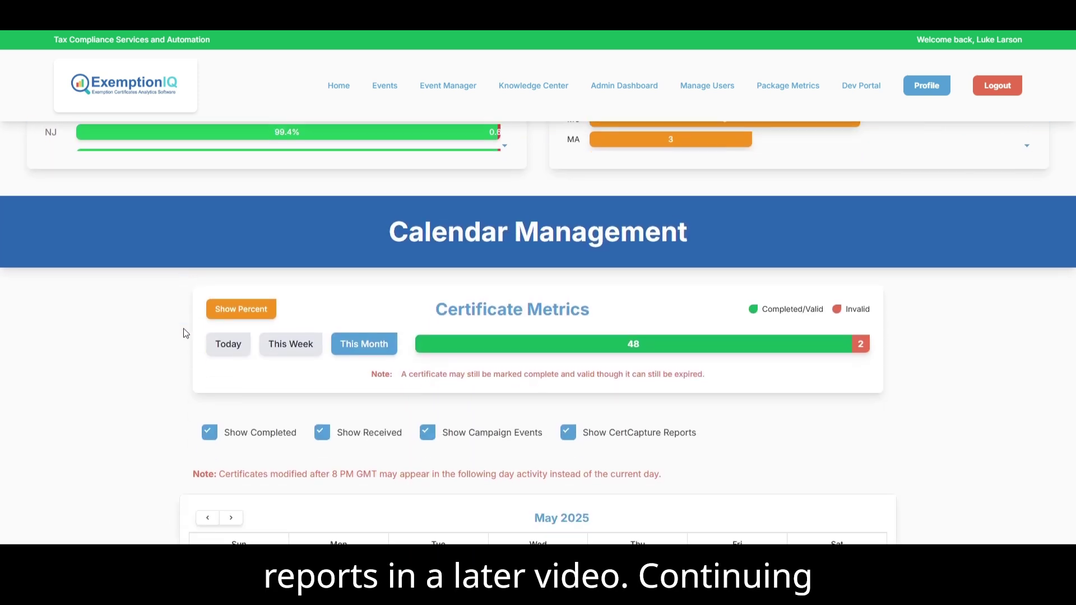
scroll(163, 320, "down", 1)
scroll(157, 325, "down", 1)
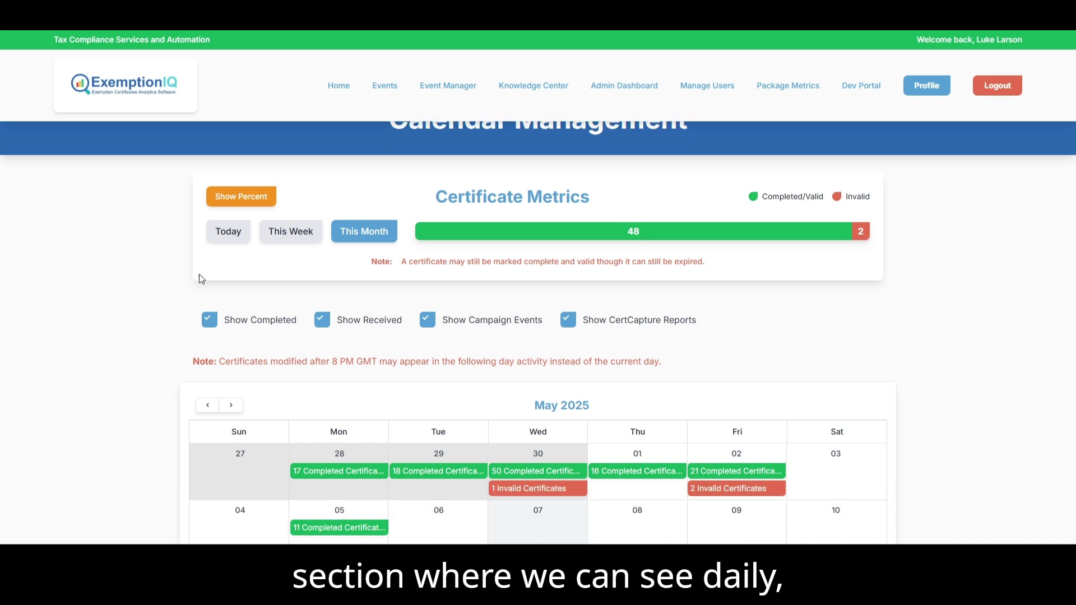
left_click(235, 239)
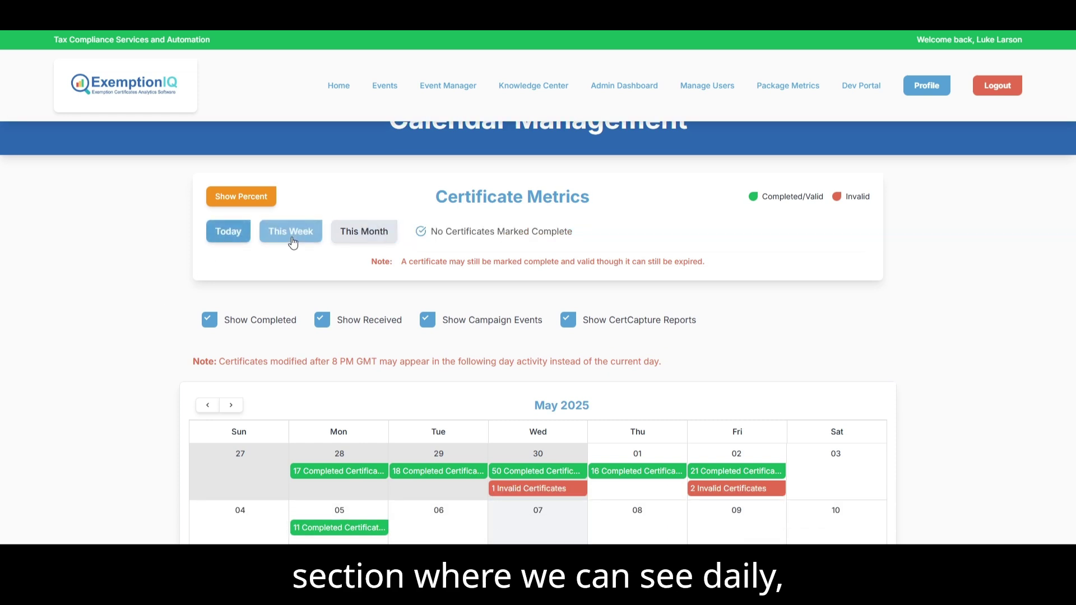
left_click(289, 240)
left_click(361, 238)
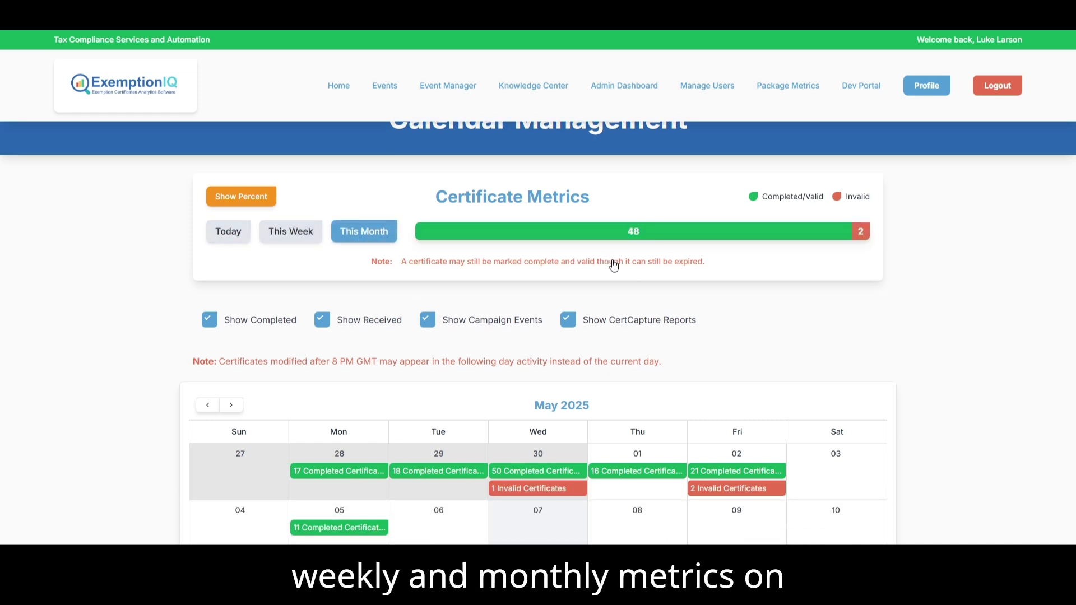
Collapse the list of customers with incomplete addresses in the Customer Management section.
scroll(224, 328, "down", 2)
scroll(199, 325, "down", 1)
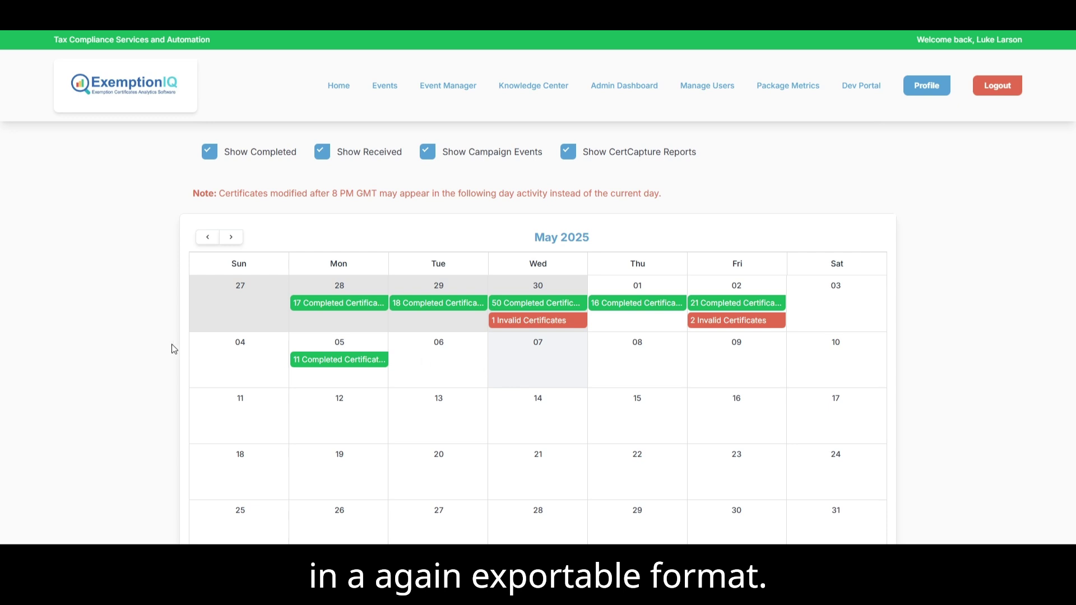
scroll(156, 339, "down", 3)
scroll(150, 337, "down", 5)
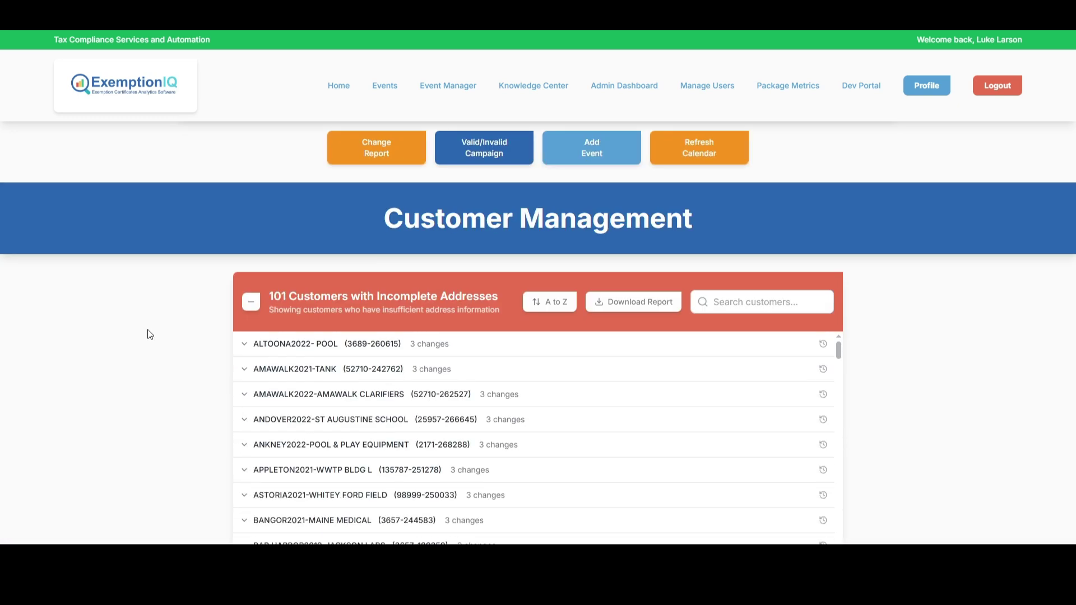
scroll(219, 287, "down", 1)
left_click(252, 246)
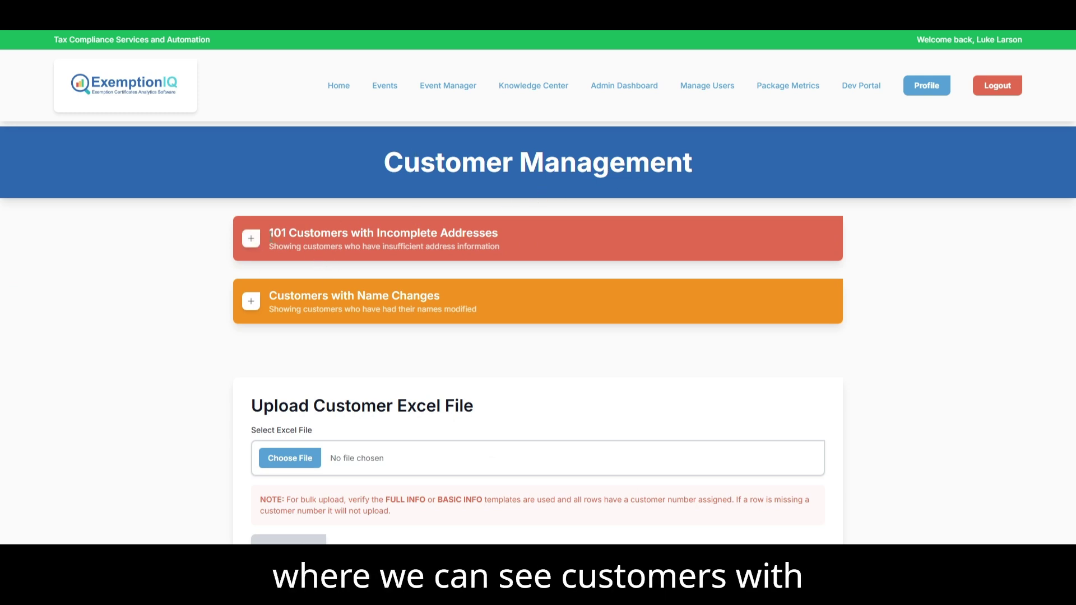
left_click_drag(270, 233, 500, 233)
left_click(542, 258)
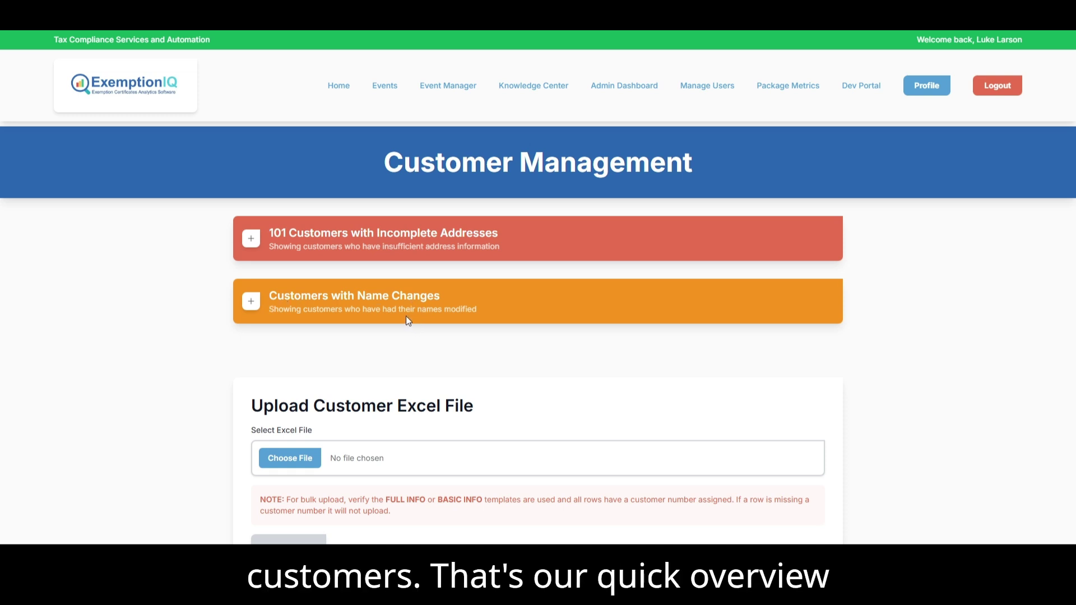
Sort the Customers Missing Certificates chart by state, and return it to sorting by volume.
scroll(153, 381, "up", 10)
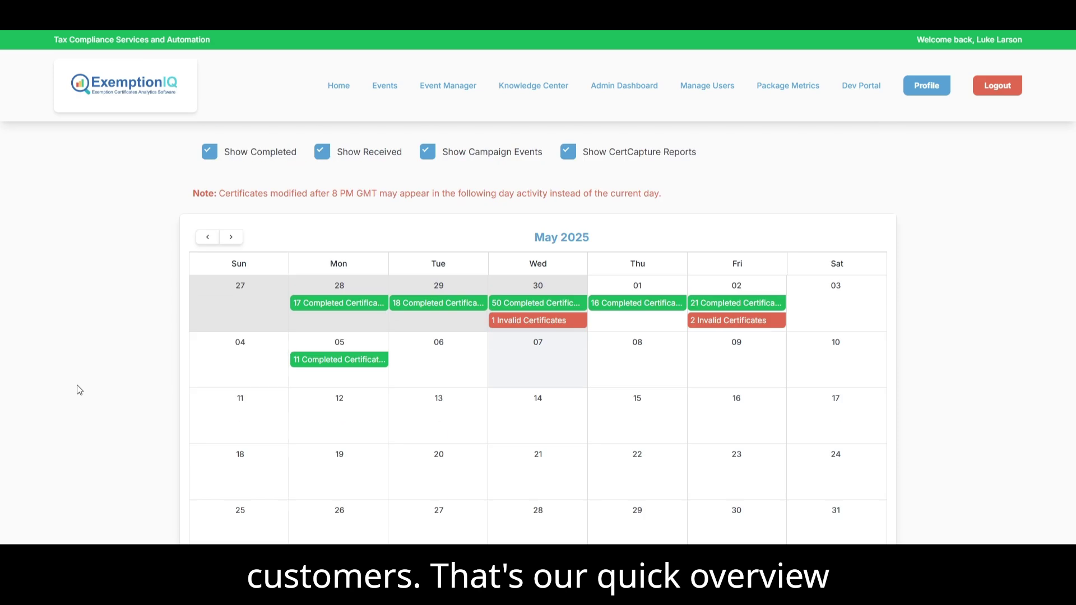
scroll(70, 389, "up", 10)
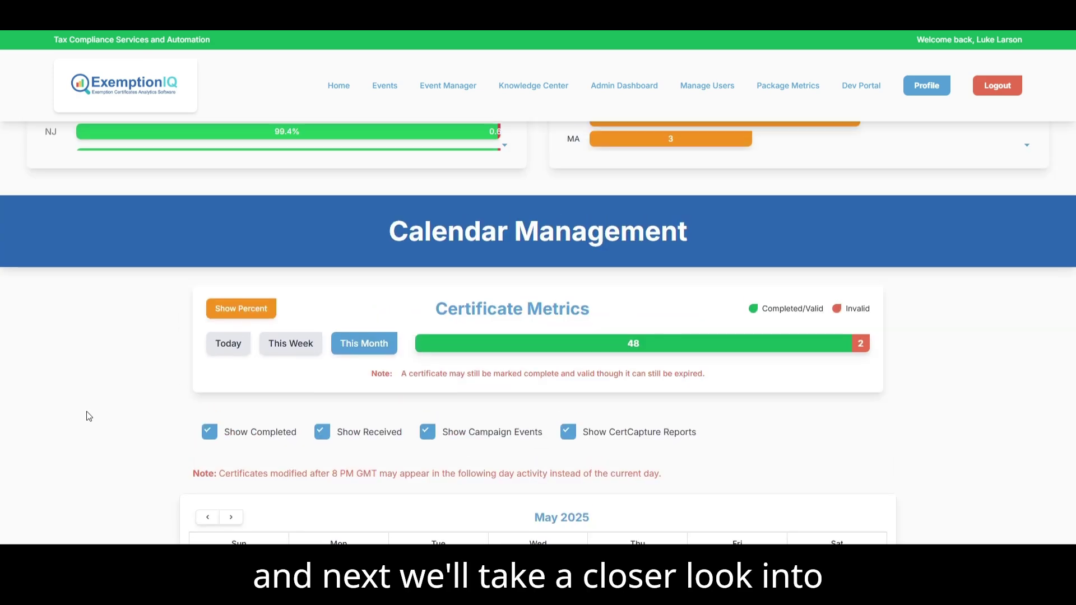
scroll(64, 429, "up", 4)
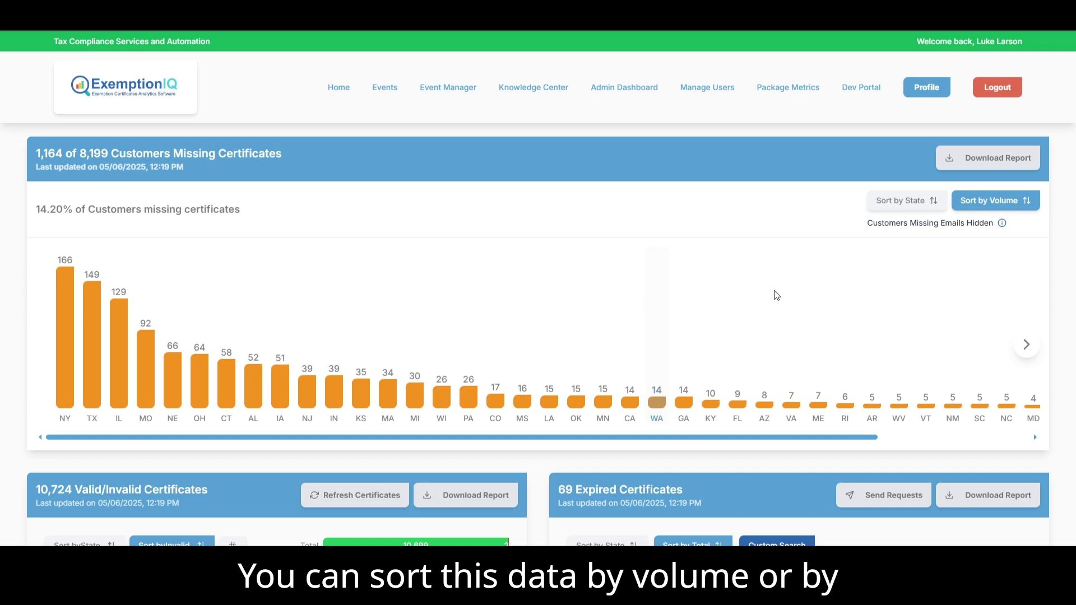
left_click(989, 202)
left_click(909, 202)
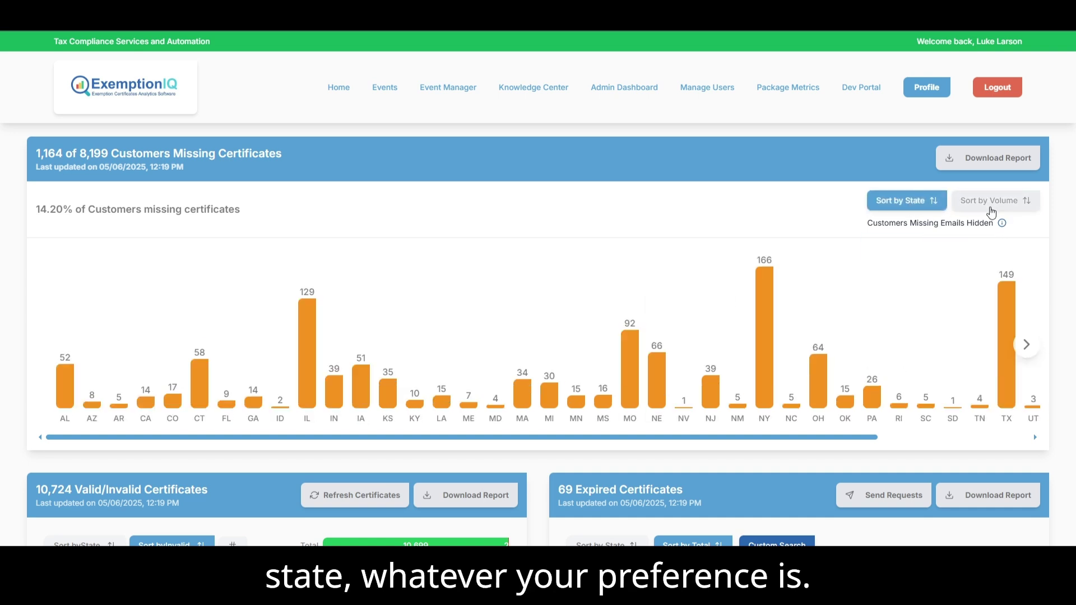
left_click(990, 207)
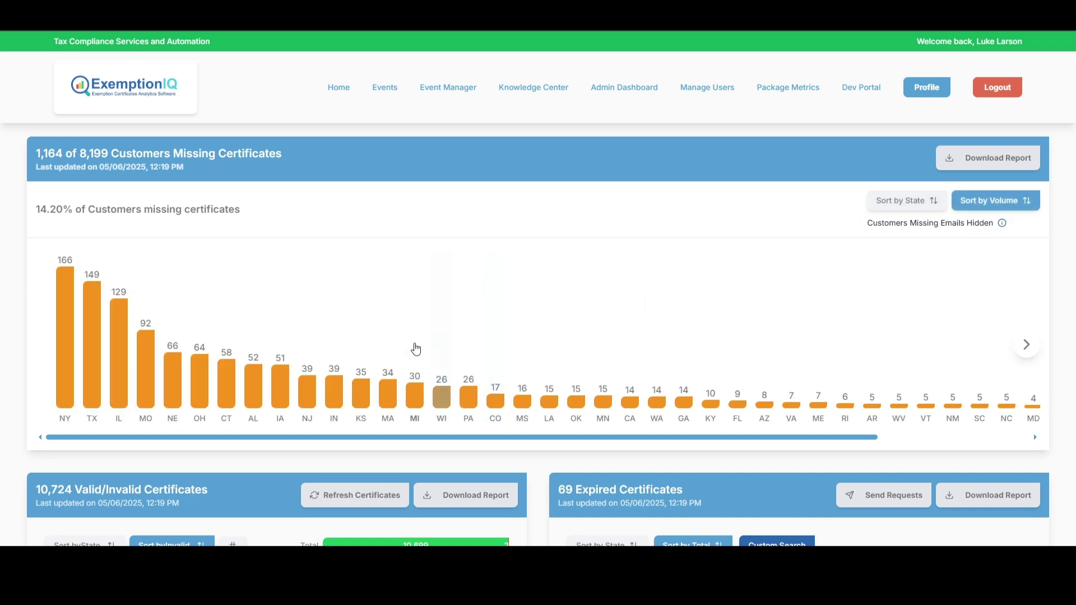
Estimate Iowa's tax exposure from gross sales of $400,000 over the last 4 years, and close the estimator.
left_click(279, 393)
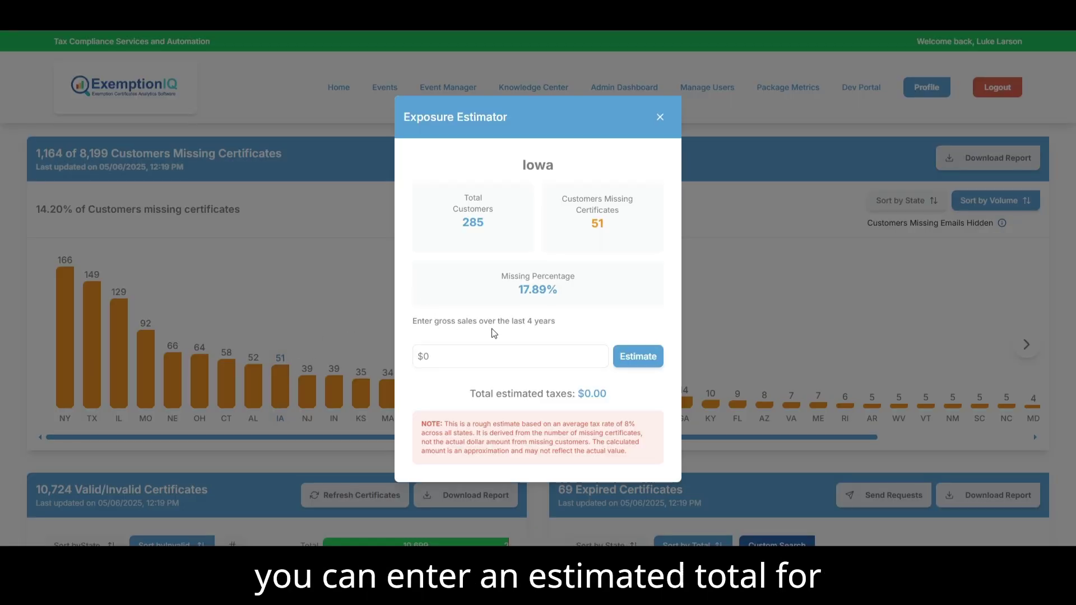
left_click(517, 361)
type("4000000")
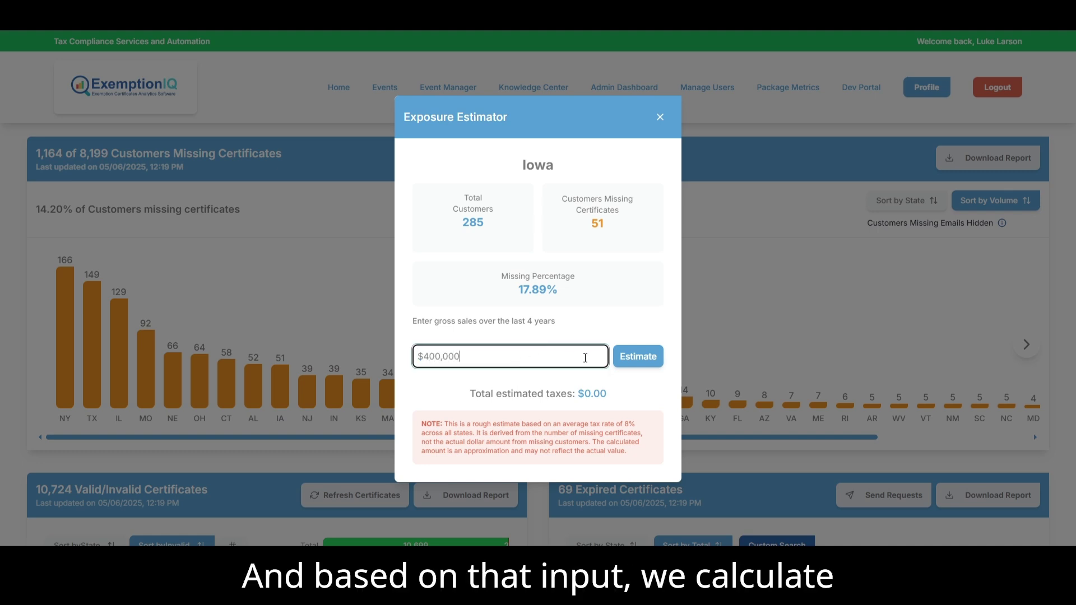
left_click(633, 357)
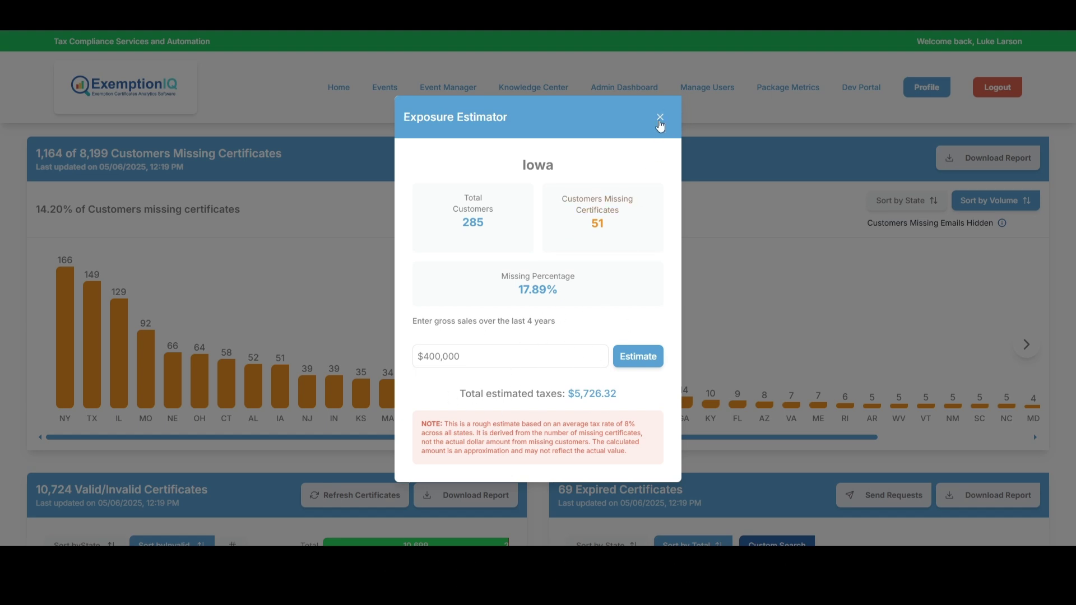
left_click(660, 124)
Compare sorting the Valid/Invalid Certificates chart by state and by invalid, and switch its values to percentages.
scroll(368, 303, "down", 5)
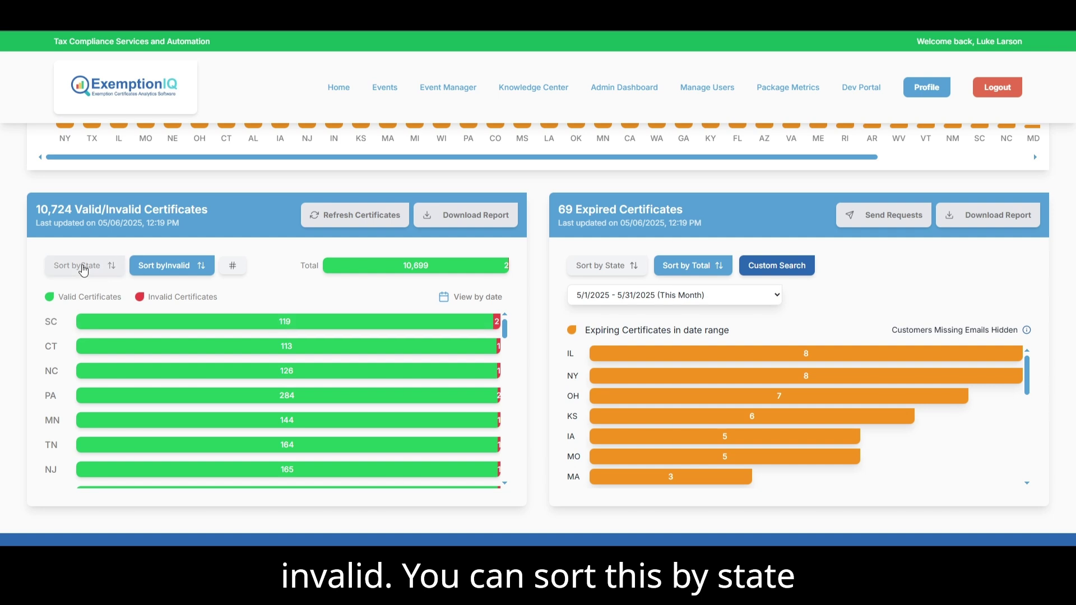
left_click(83, 268)
left_click(157, 271)
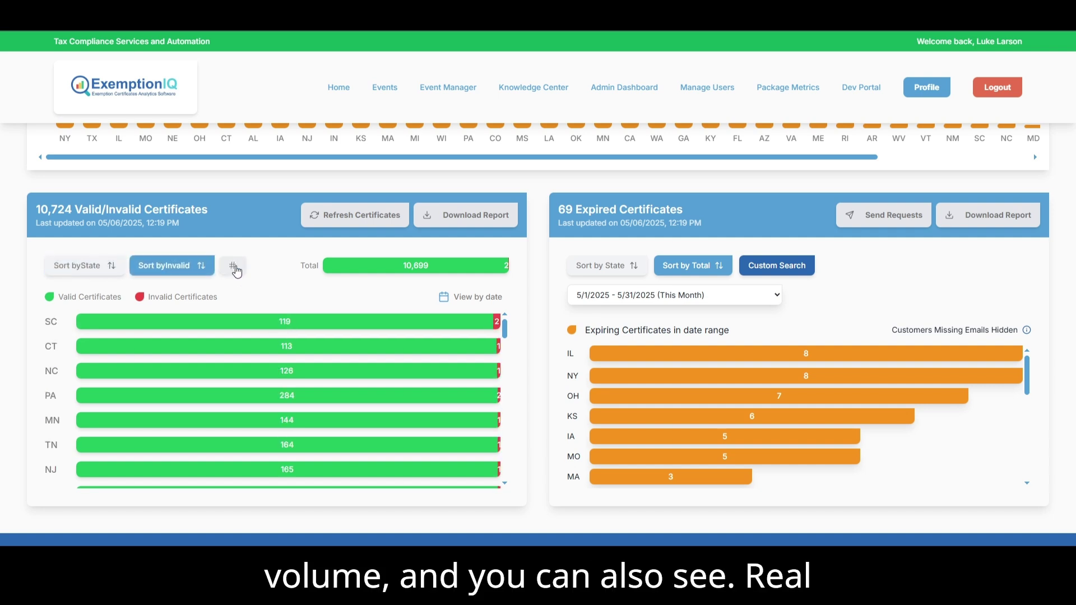
left_click(235, 269)
left_click(235, 269)
left_click(235, 268)
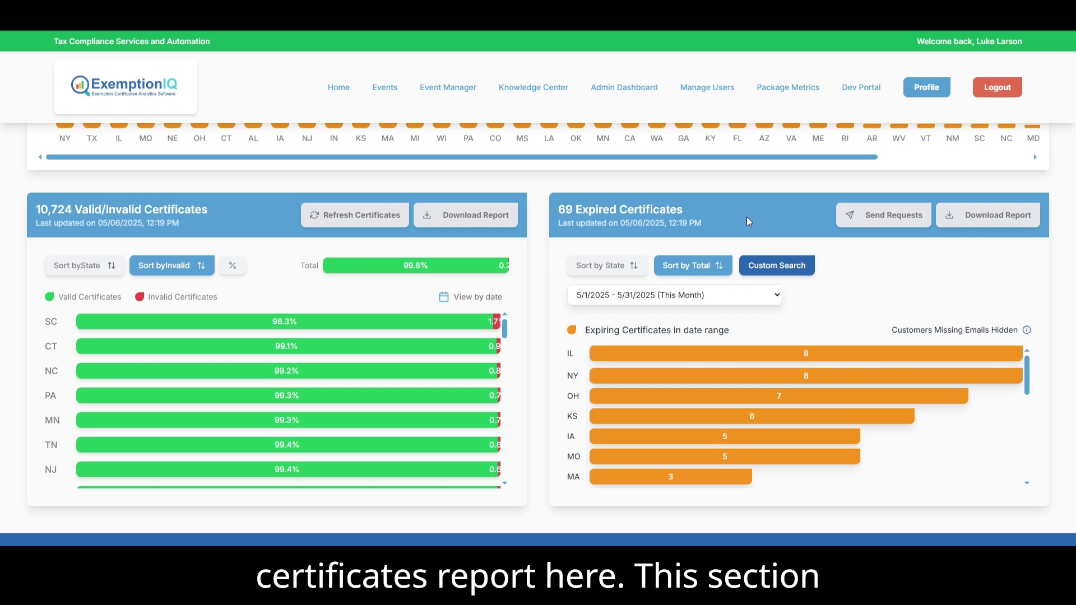
Show the custom date range search of the Expired Certificates report, and hide it again.
scroll(746, 217, "down", 1)
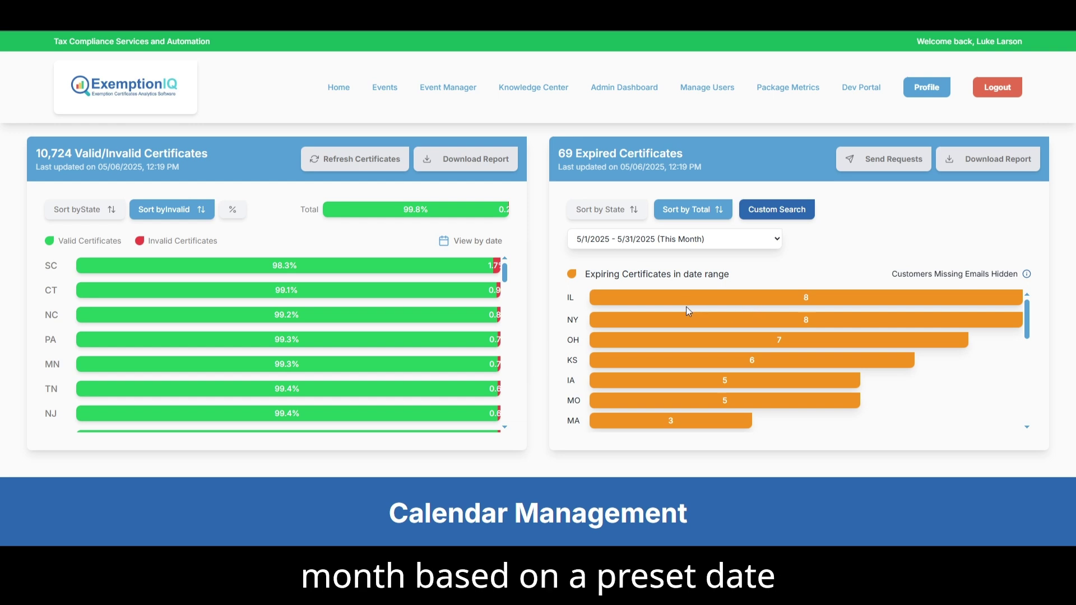
left_click(757, 217)
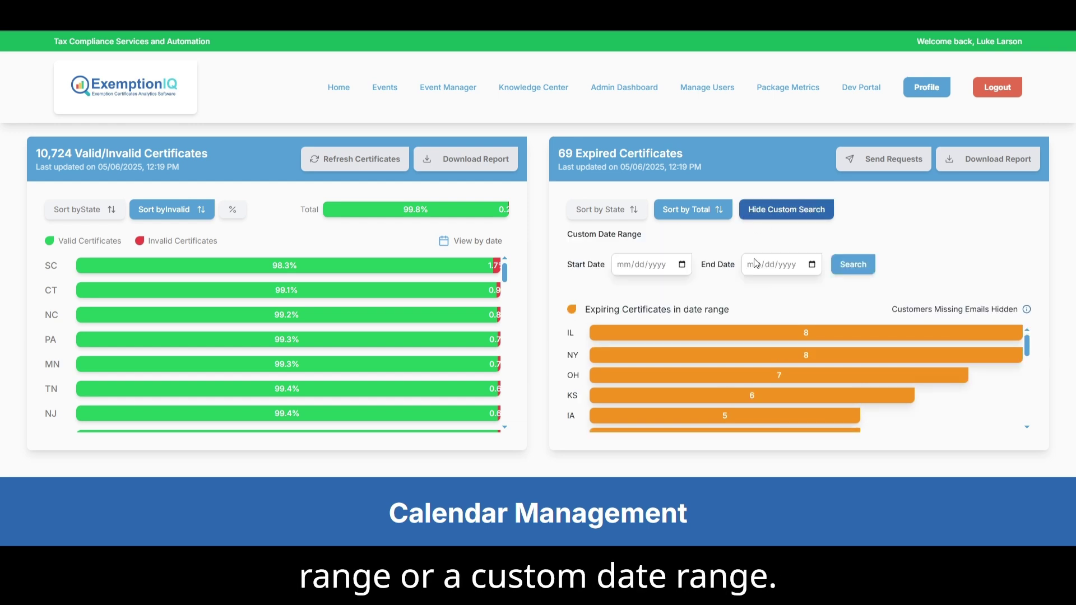
left_click(782, 215)
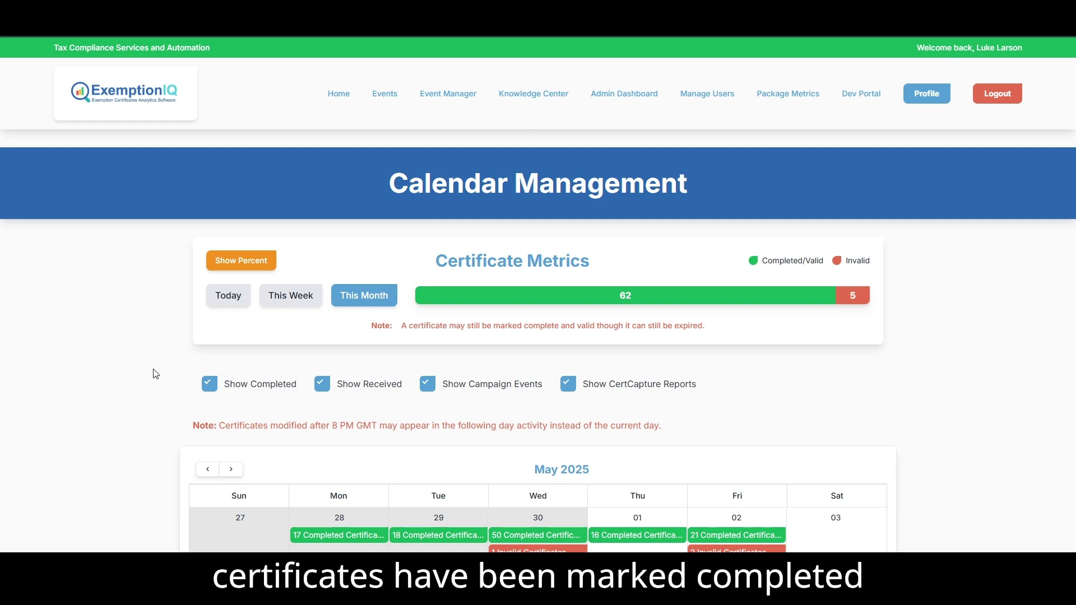
Compare the daily, weekly and monthly completed and invalid certificate metrics, ending on this month.
left_click(240, 303)
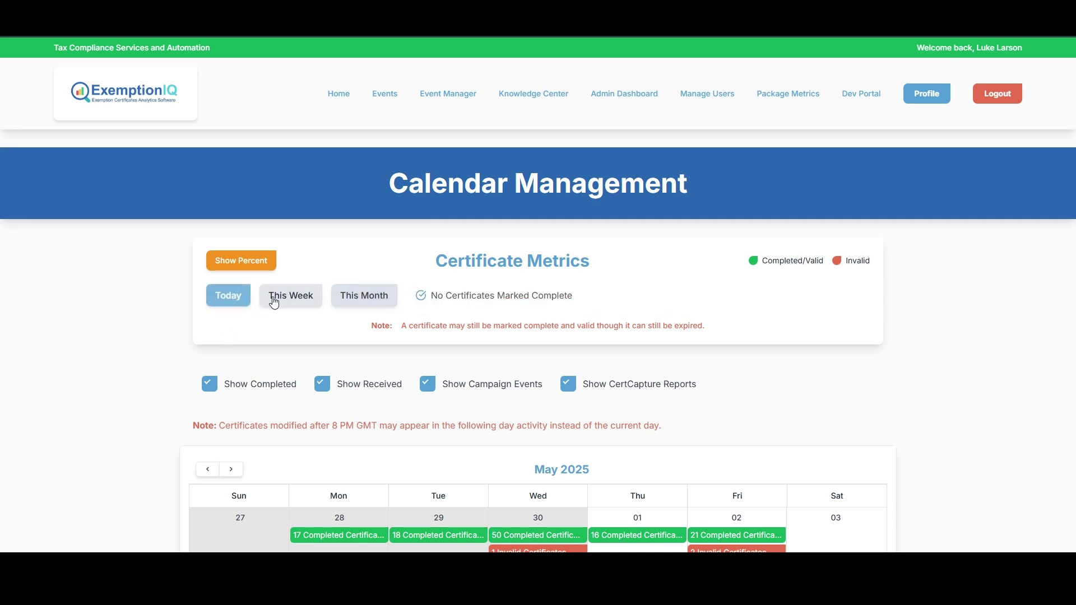
left_click(279, 298)
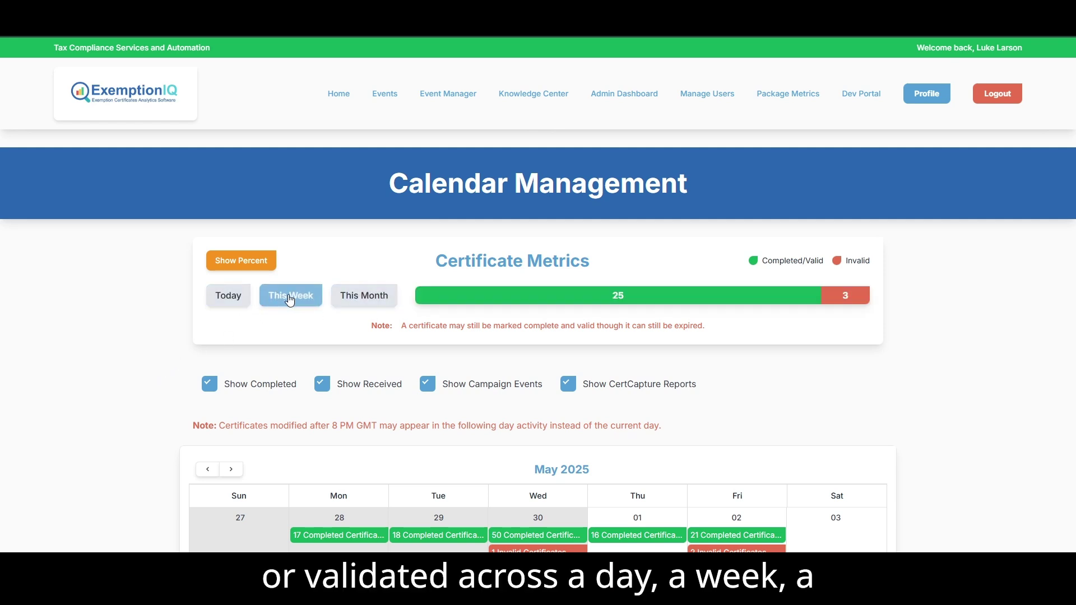
left_click(342, 300)
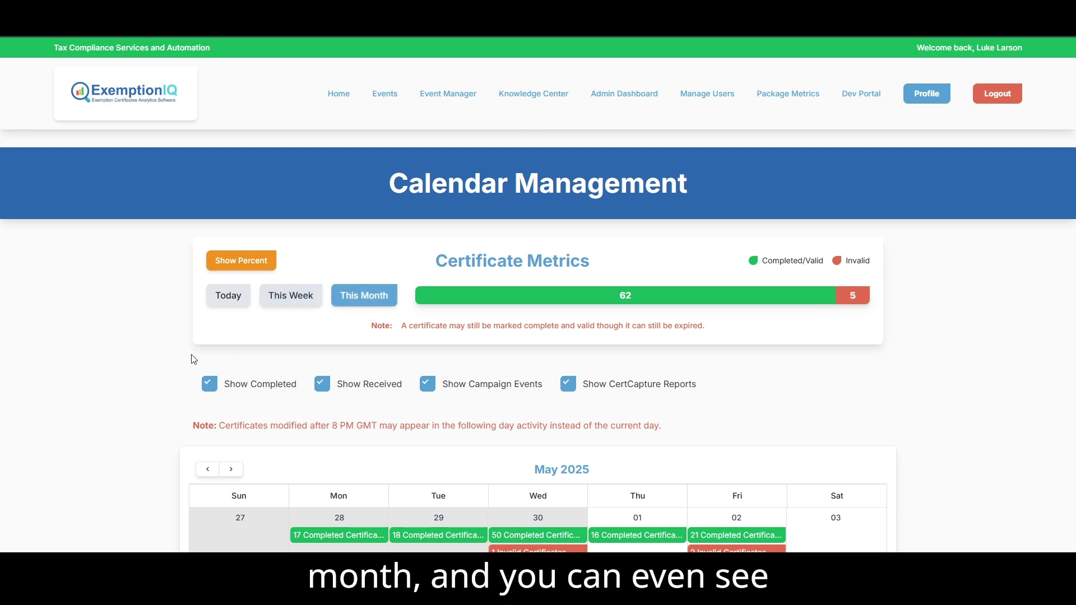
Examine the May 2025 activity calendar, and show the invalid certificates in the report for 2025-03-12.
scroll(193, 359, "down", 1)
scroll(193, 358, "down", 3)
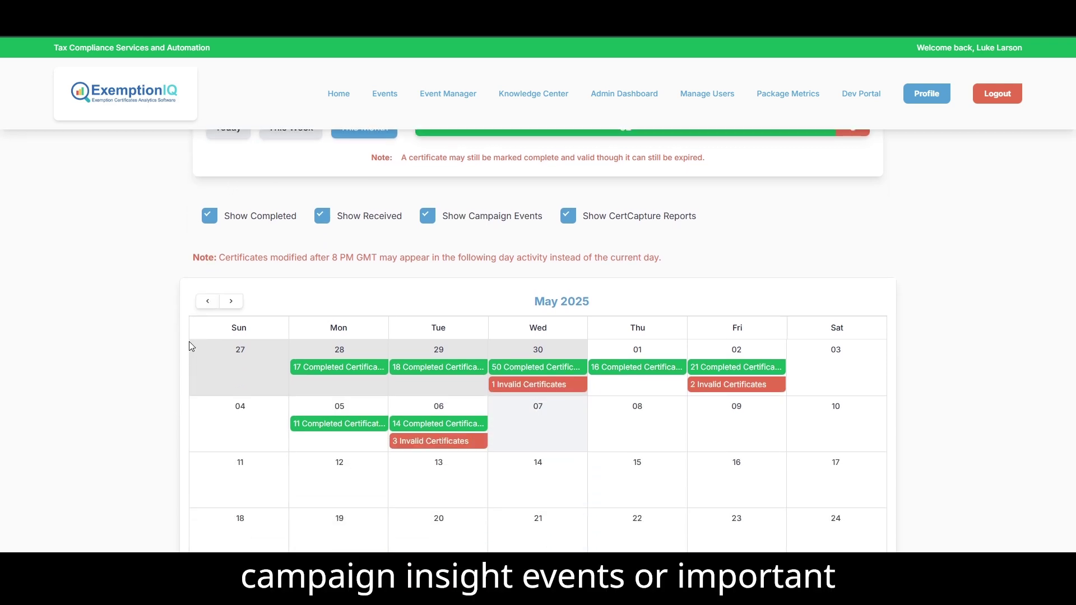
scroll(190, 346, "down", 1)
scroll(189, 345, "up", 1)
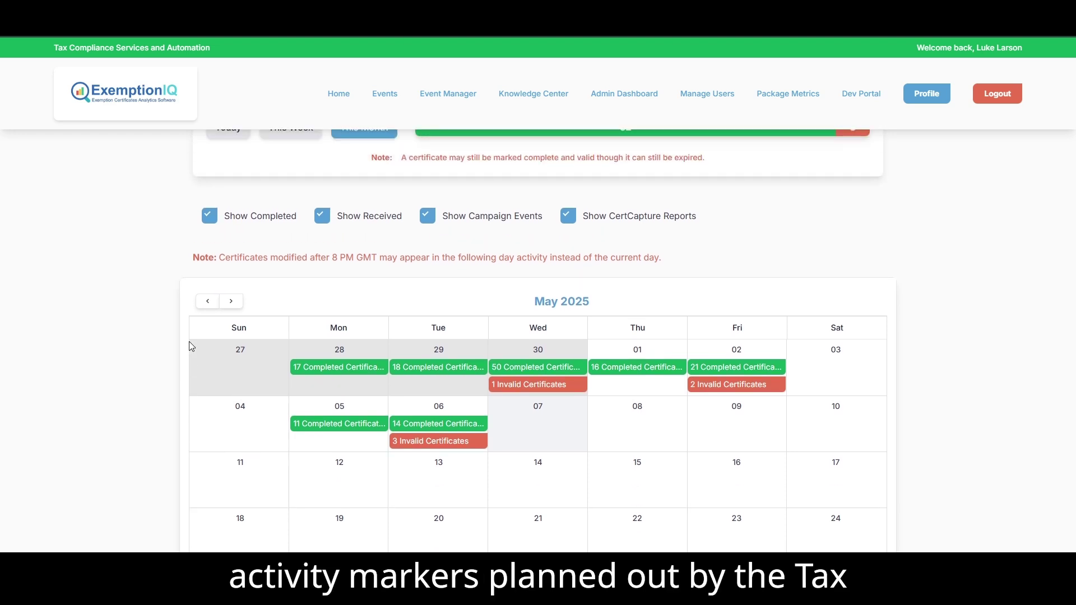
scroll(177, 345, "down", 1)
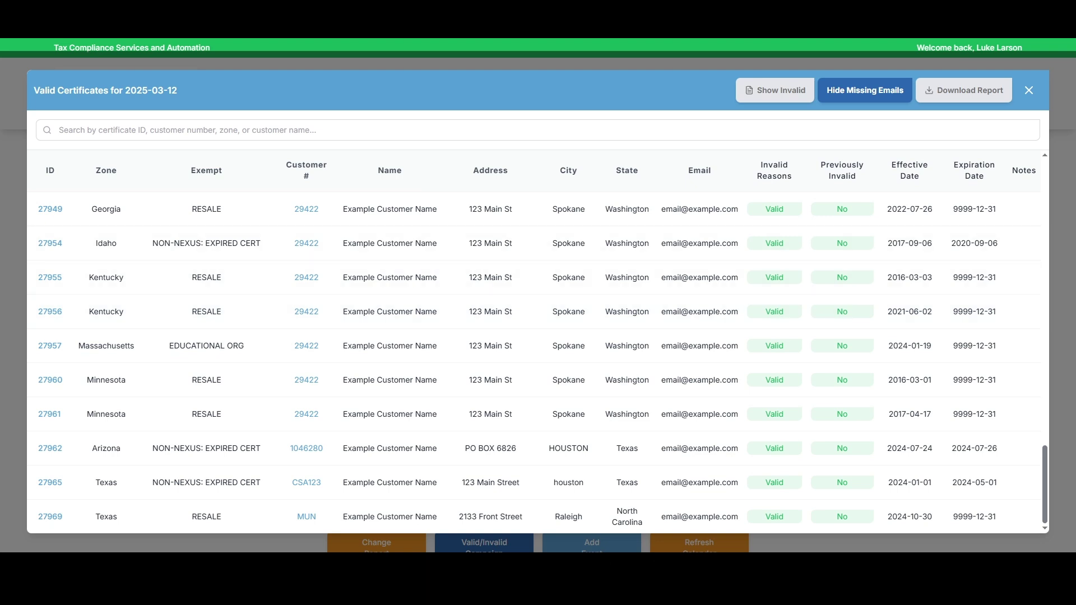
left_click(751, 100)
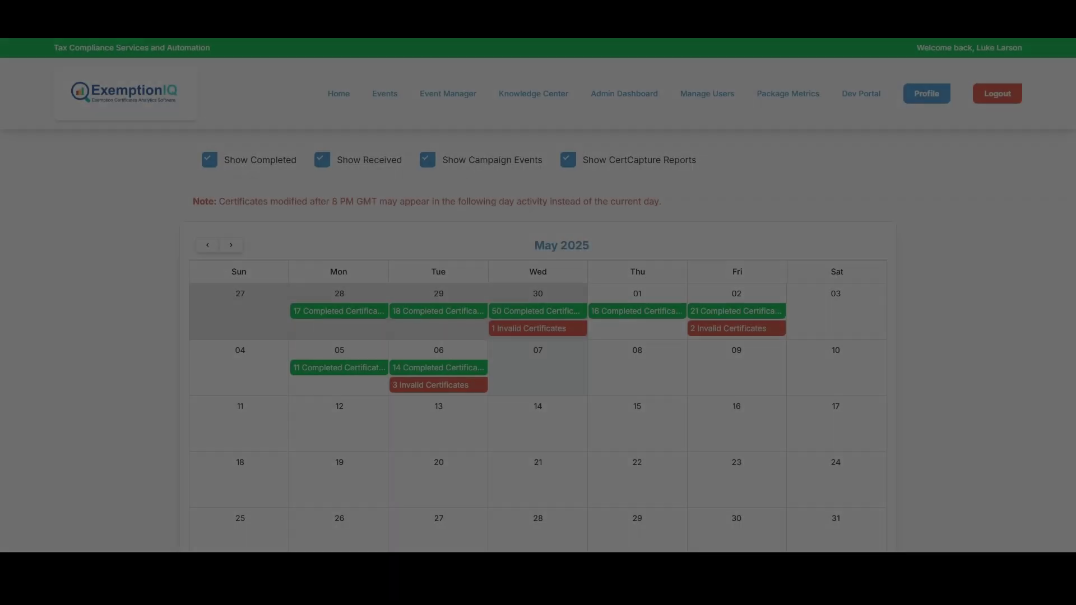
View the date range options for the change report and for the Valid/Invalid Campaign below the calendar.
scroll(125, 362, "down", 2)
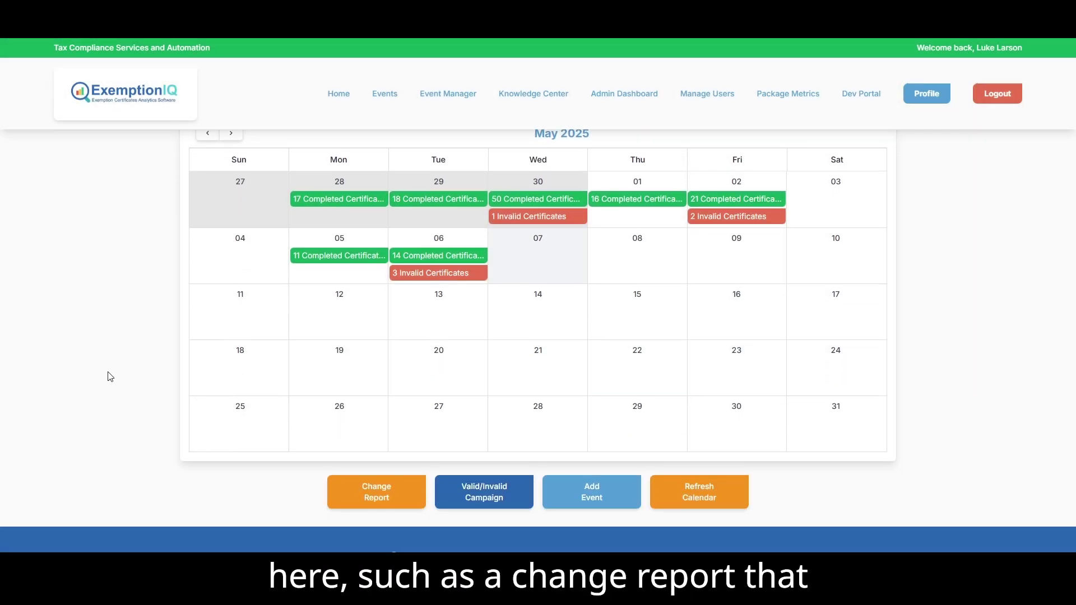
left_click(365, 504)
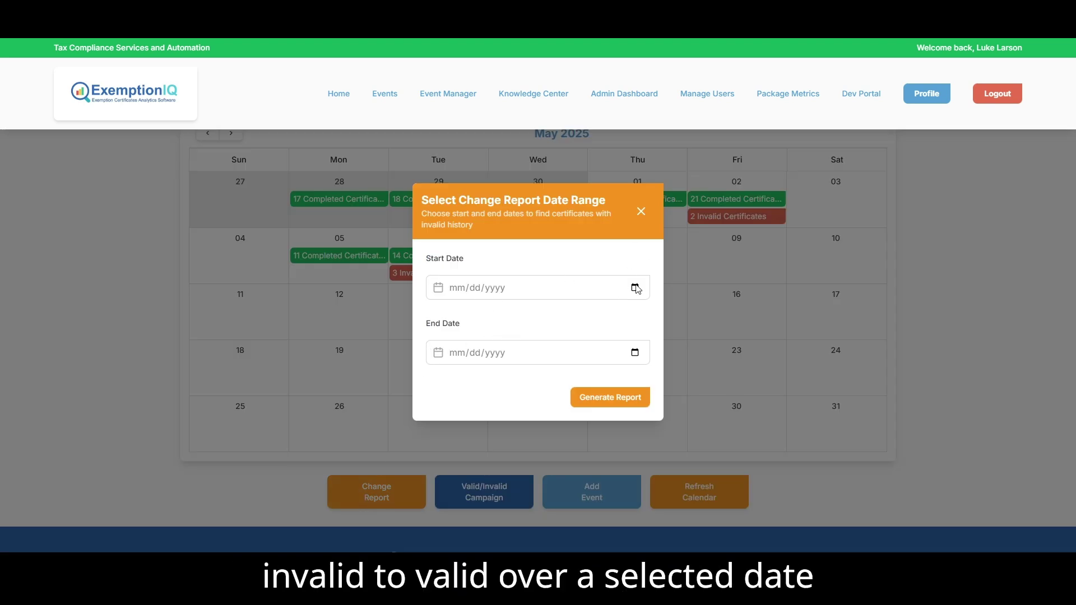
left_click(642, 211)
left_click(487, 493)
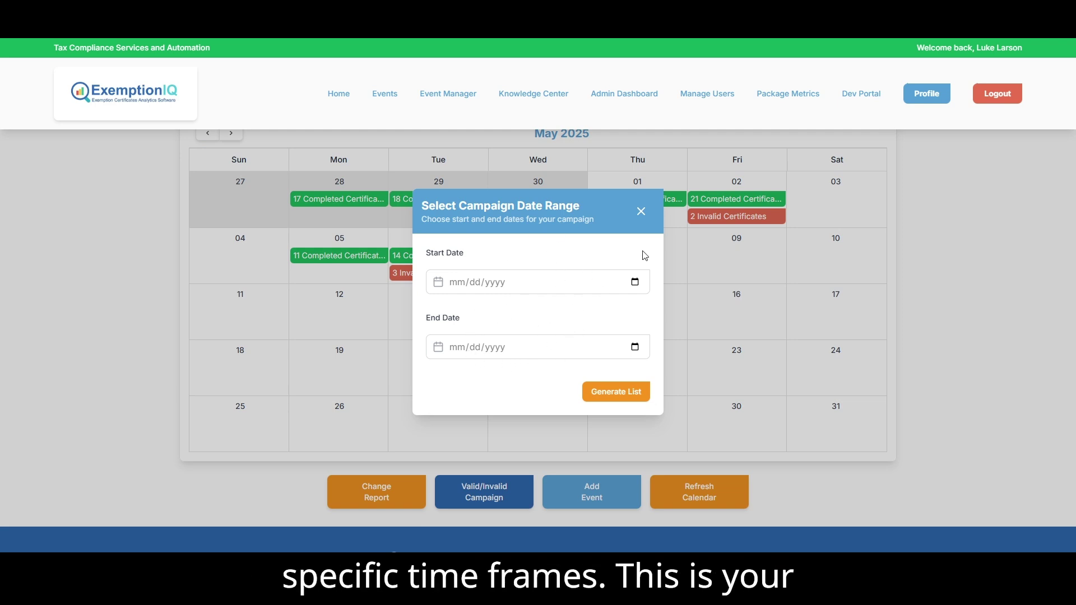
Close the campaign date range dialog and look over the certificate metrics and activity calendar again.
left_click(642, 213)
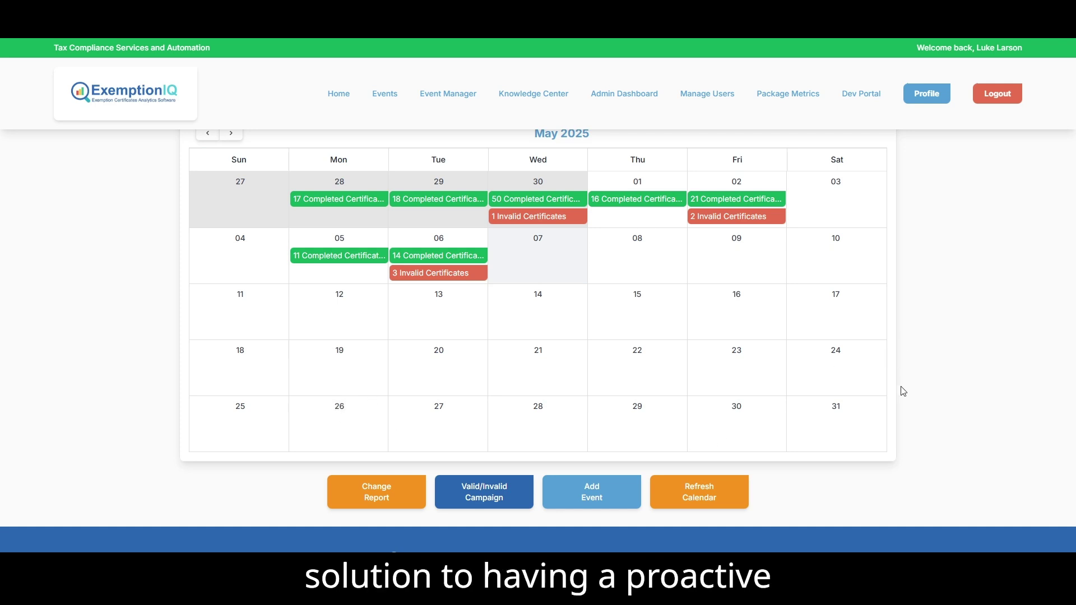
scroll(903, 387, "up", 2)
scroll(917, 427, "up", 3)
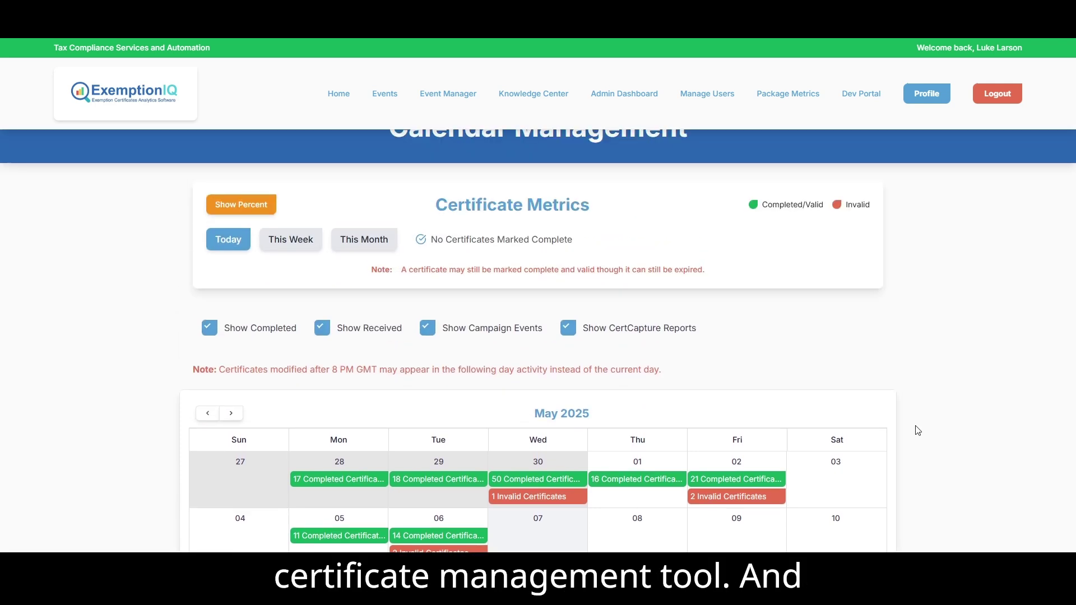
scroll(916, 429, "down", 5)
scroll(914, 430, "down", 2)
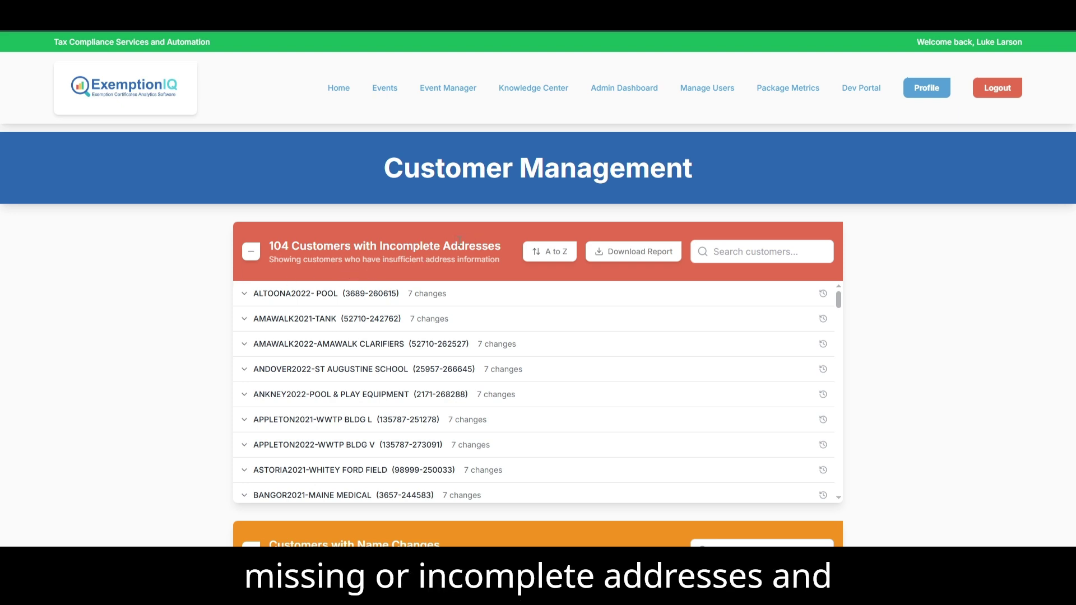
Look over both Customer Management lists, and expand the change history of ALTOONA2022- POOL under incomplete addresses, sorted by field.
scroll(166, 322, "down", 5)
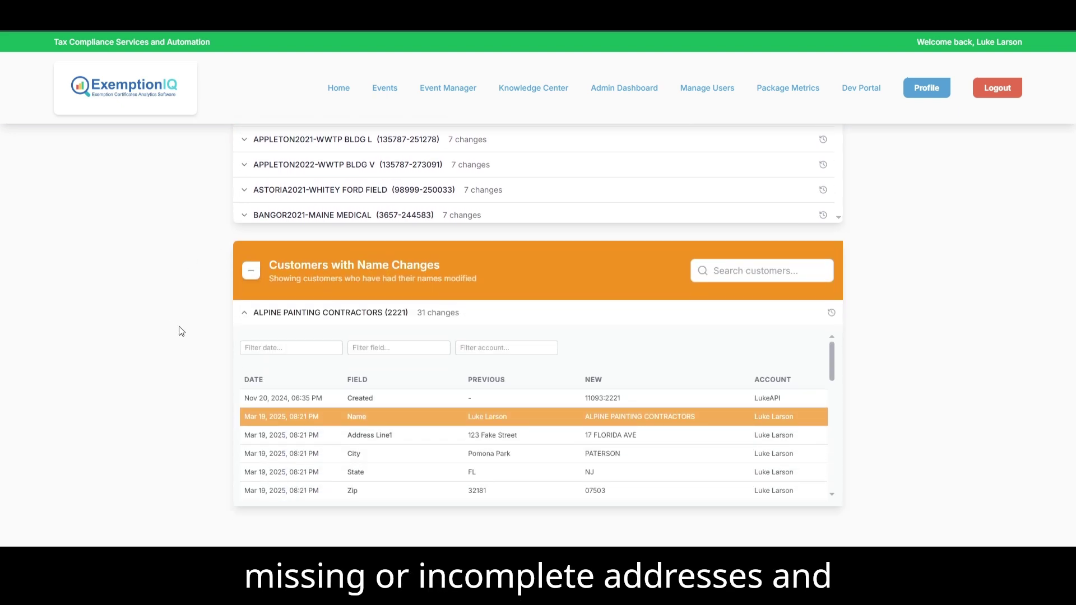
scroll(180, 324, "up", 5)
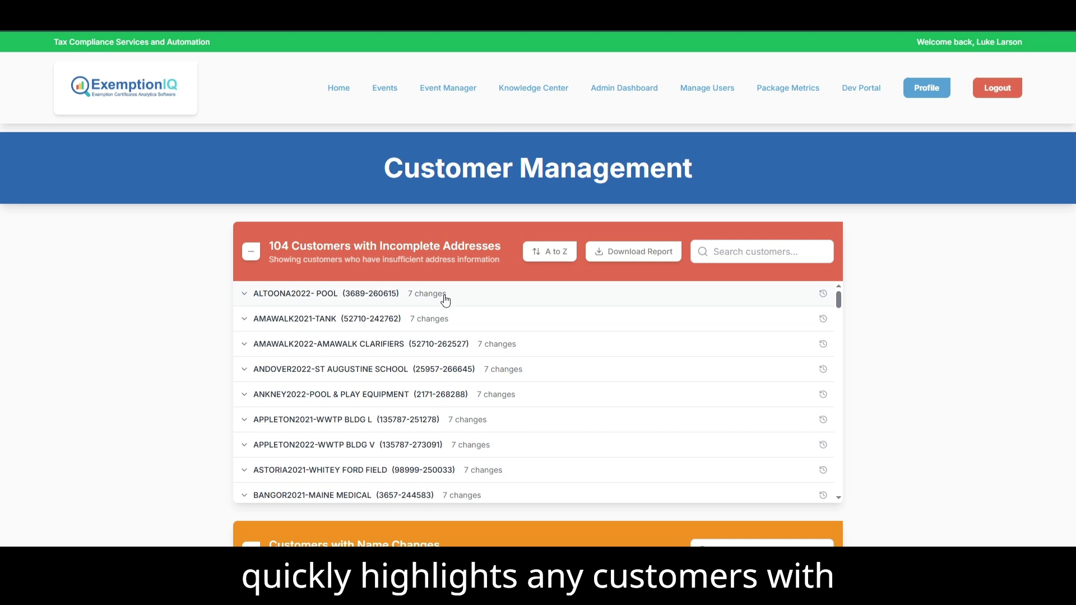
left_click(397, 294)
left_click_drag(307, 358, 384, 359)
left_click(419, 368)
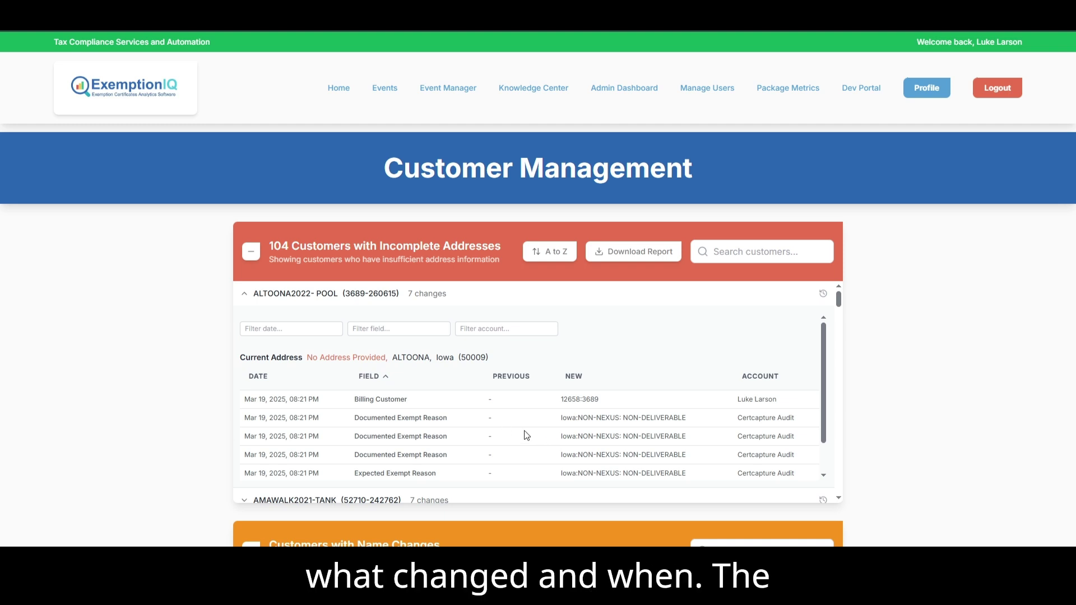
Examine the audit trail under Customers with Name Changes, and collapse that section.
scroll(196, 344, "down", 3)
scroll(196, 350, "down", 4)
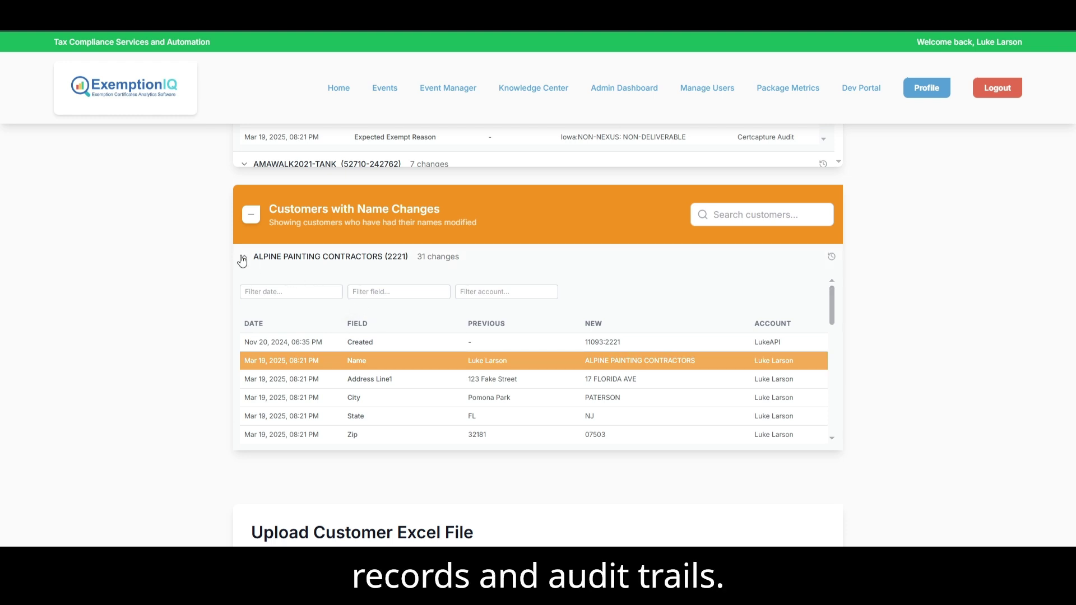
left_click(251, 215)
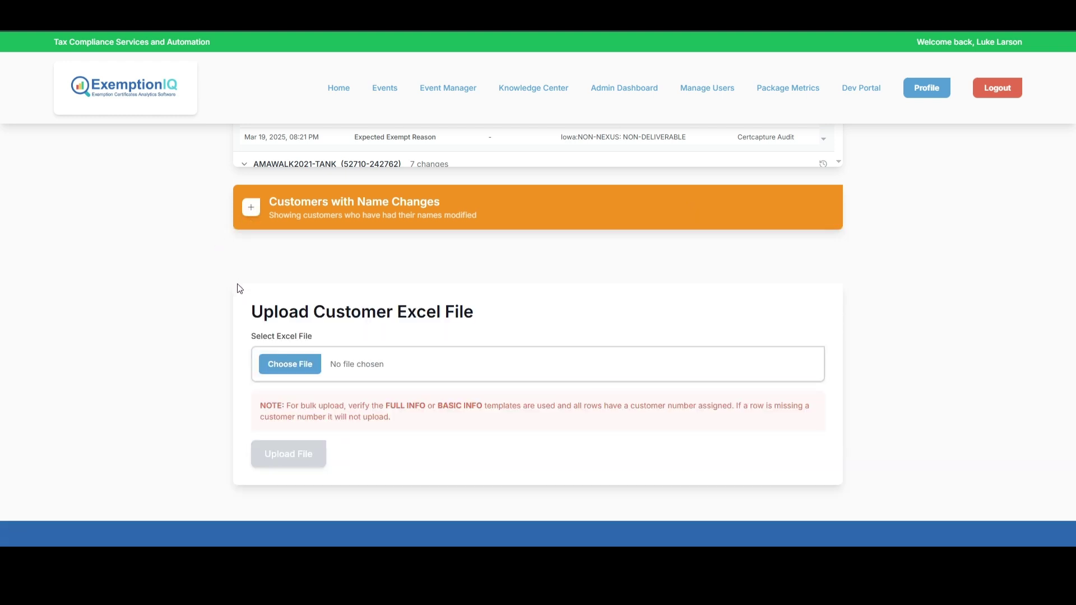
scroll(234, 288, "up", 3)
scroll(230, 297, "up", 3)
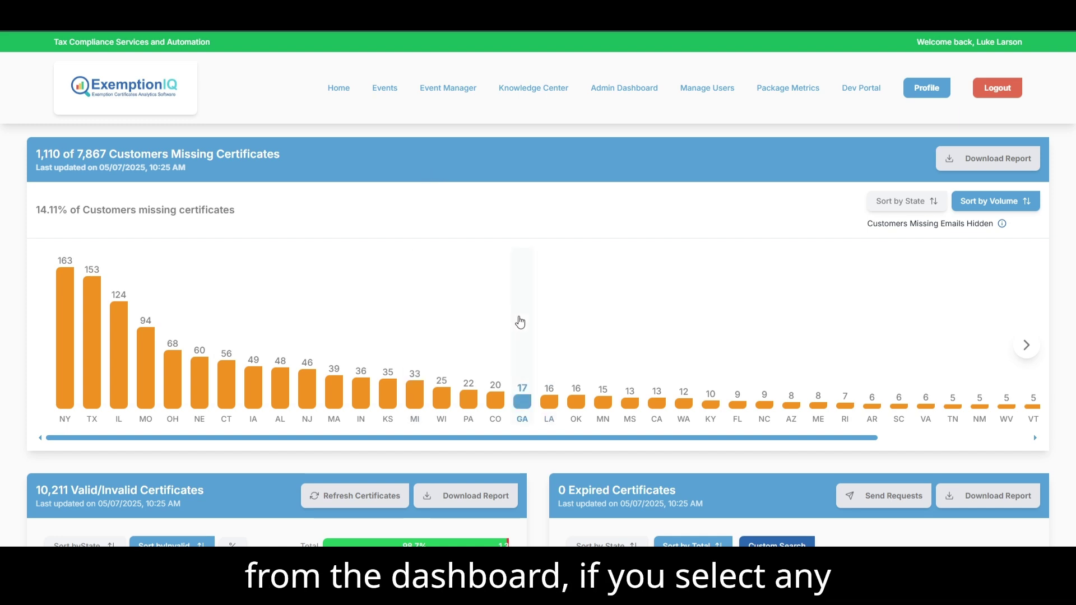
Look over the dashboard's certificate reports, and open the Massachusetts reports through the state's exposure estimator.
scroll(516, 320, "down", 3)
scroll(516, 319, "down", 2)
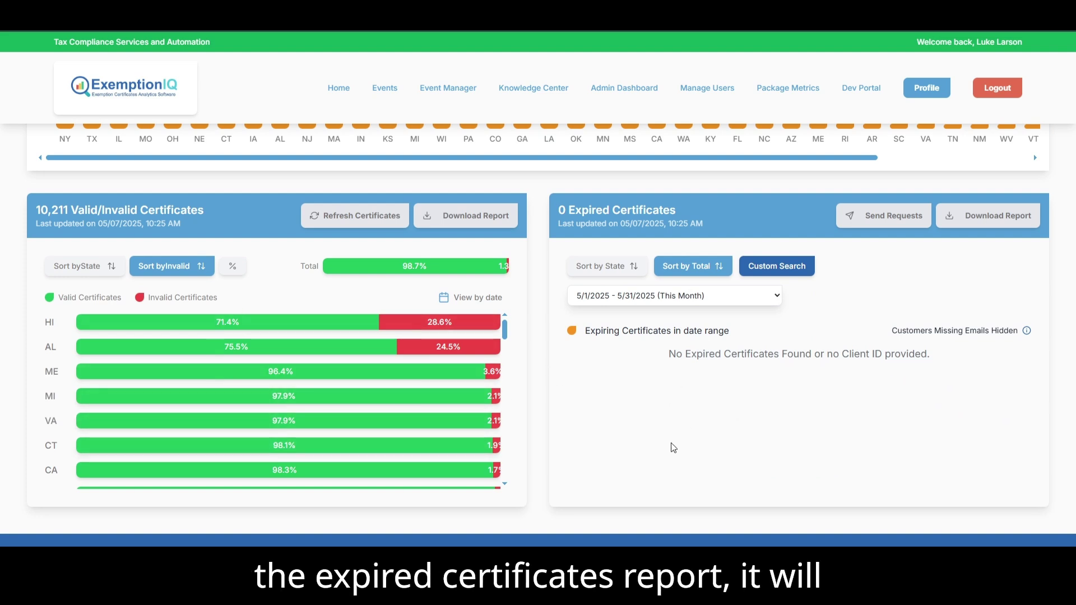
scroll(536, 463, "up", 5)
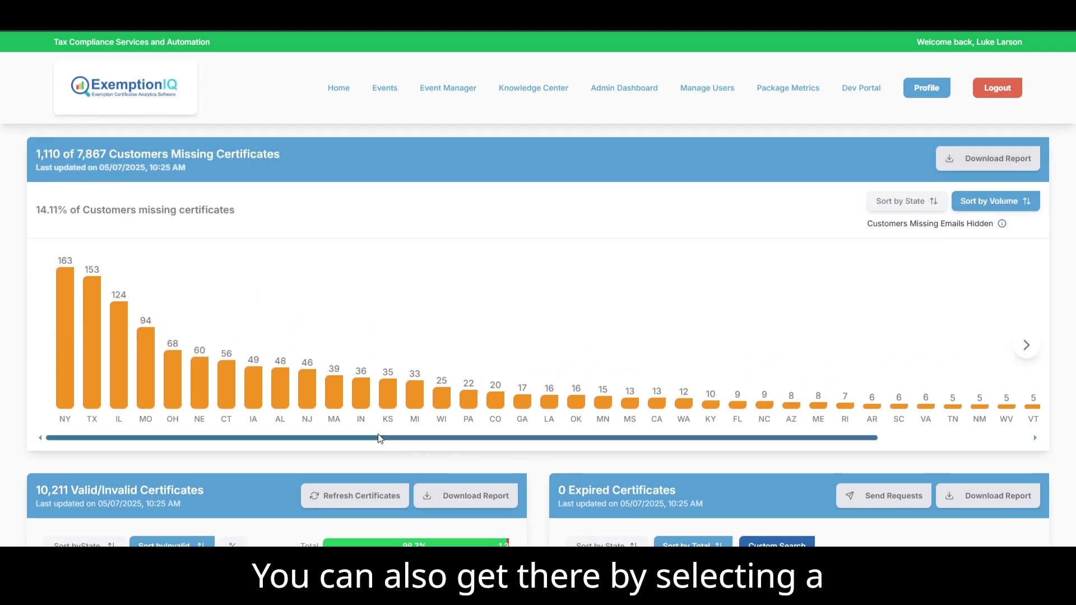
left_click(338, 394)
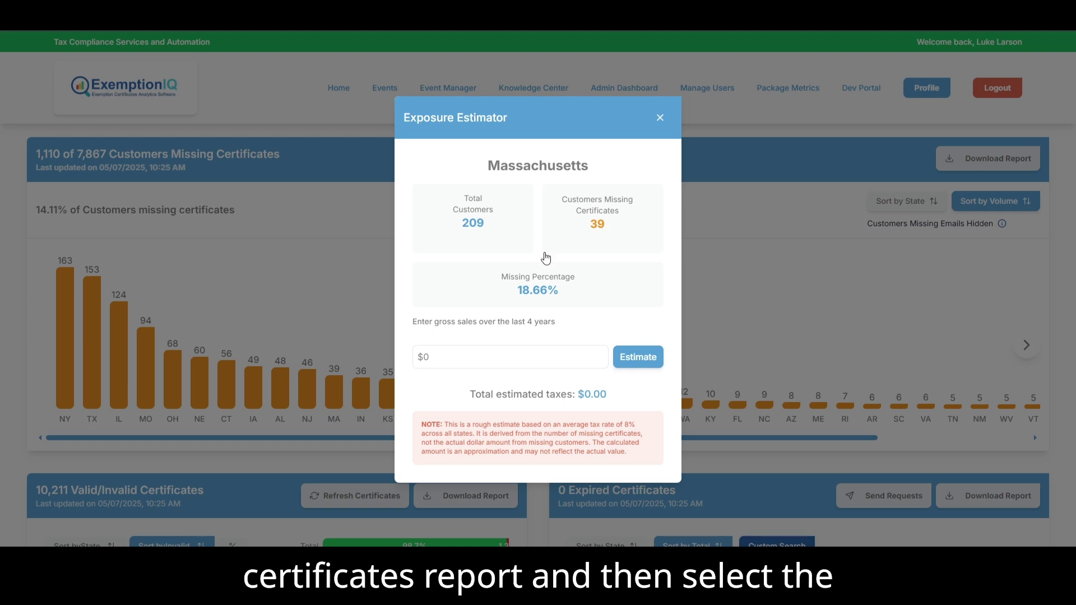
left_click(628, 227)
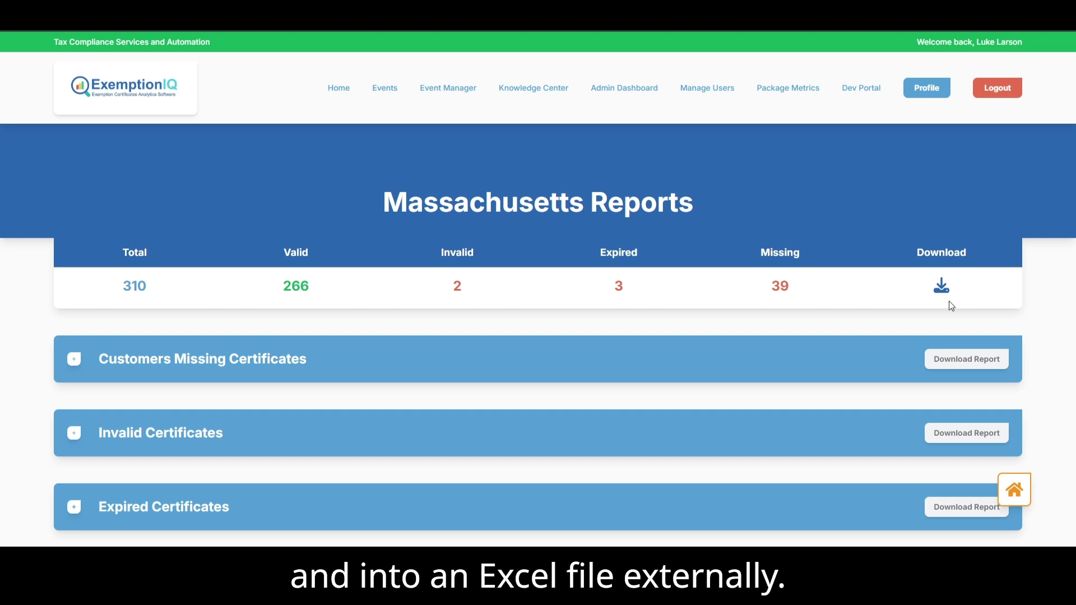
Expand the Expired Certificates section of the Massachusetts reports to show its certificate list.
scroll(908, 301, "down", 1)
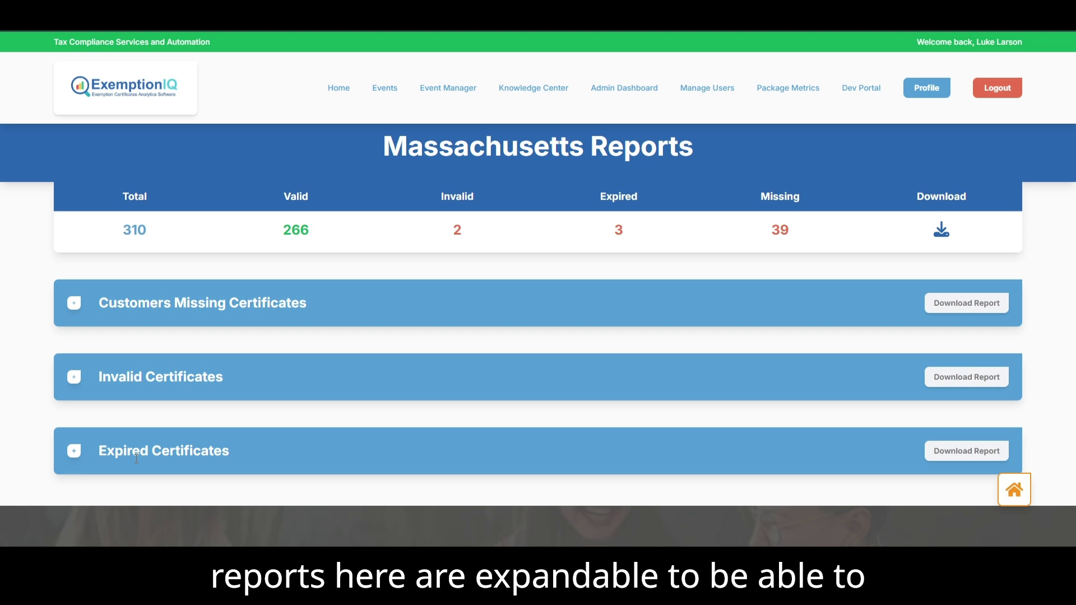
left_click(74, 452)
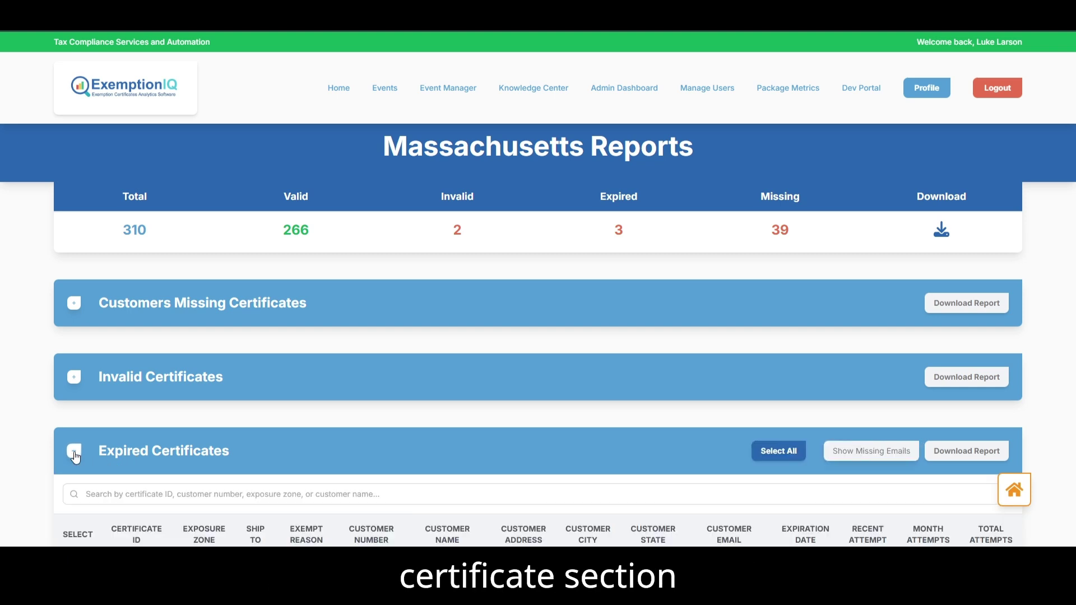
scroll(49, 418, "down", 4)
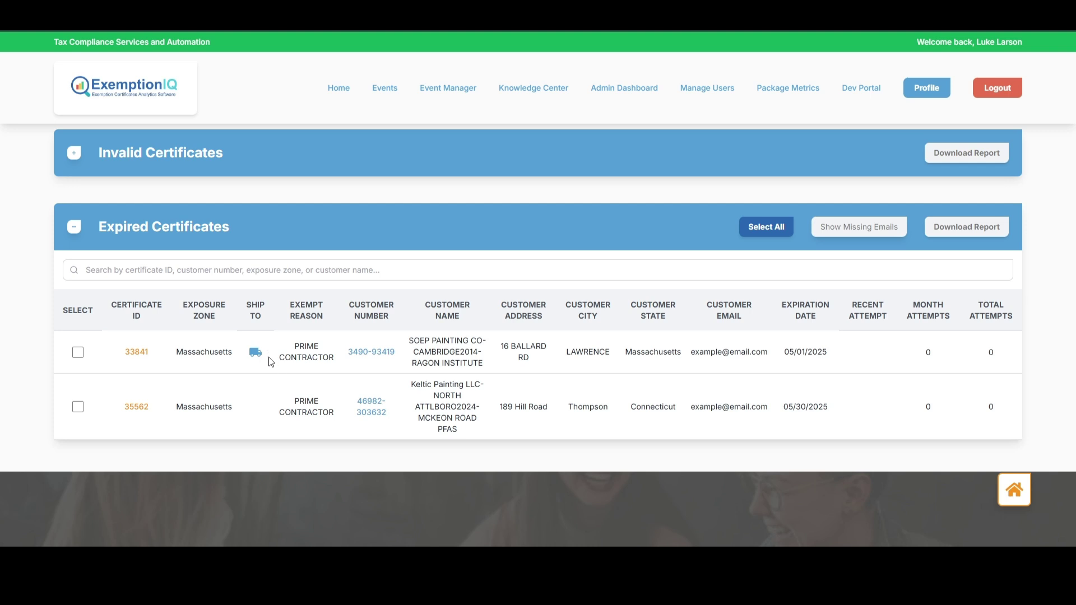
Select the first certificate in the Expired Certificates list, and toggle the selection of the whole list.
left_click(78, 352)
left_click(769, 235)
left_click(770, 237)
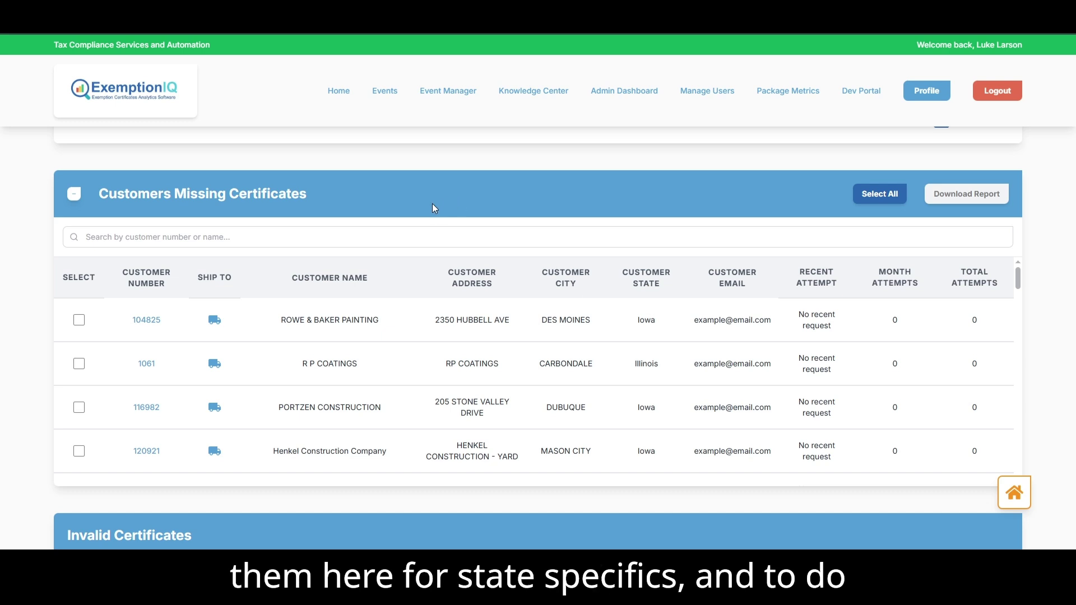
Select all customers in the Customers Missing Certificates list and open their certificate requests for review.
left_click(79, 320)
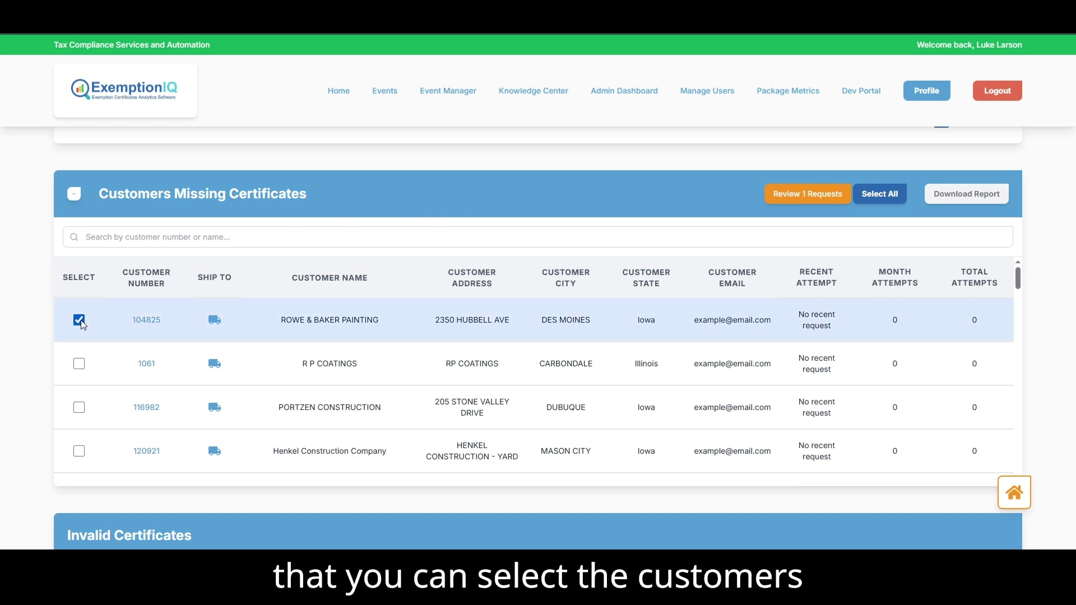
left_click(79, 363)
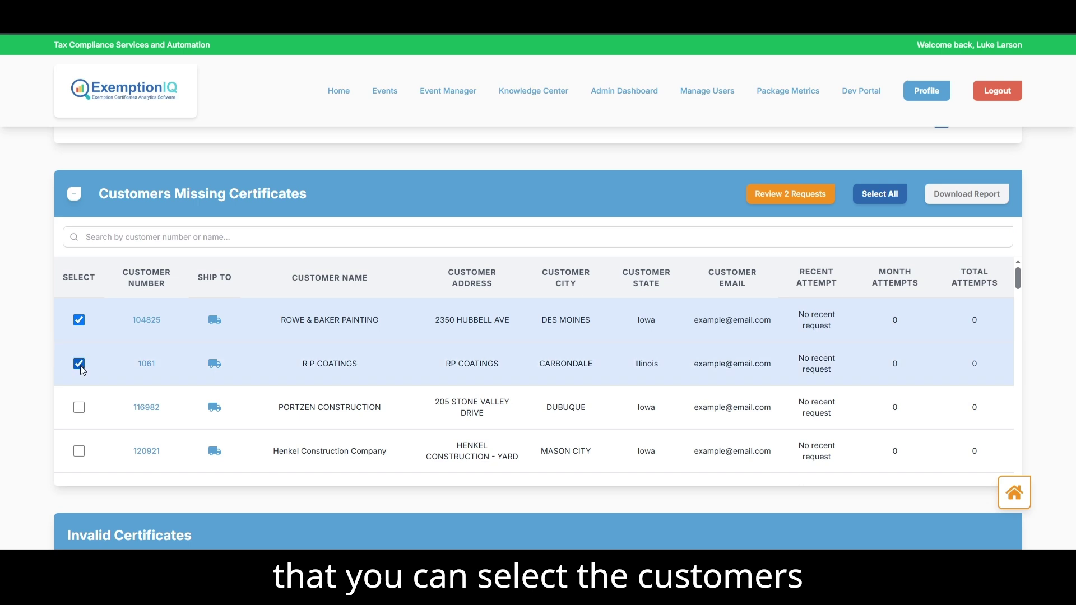
left_click(893, 197)
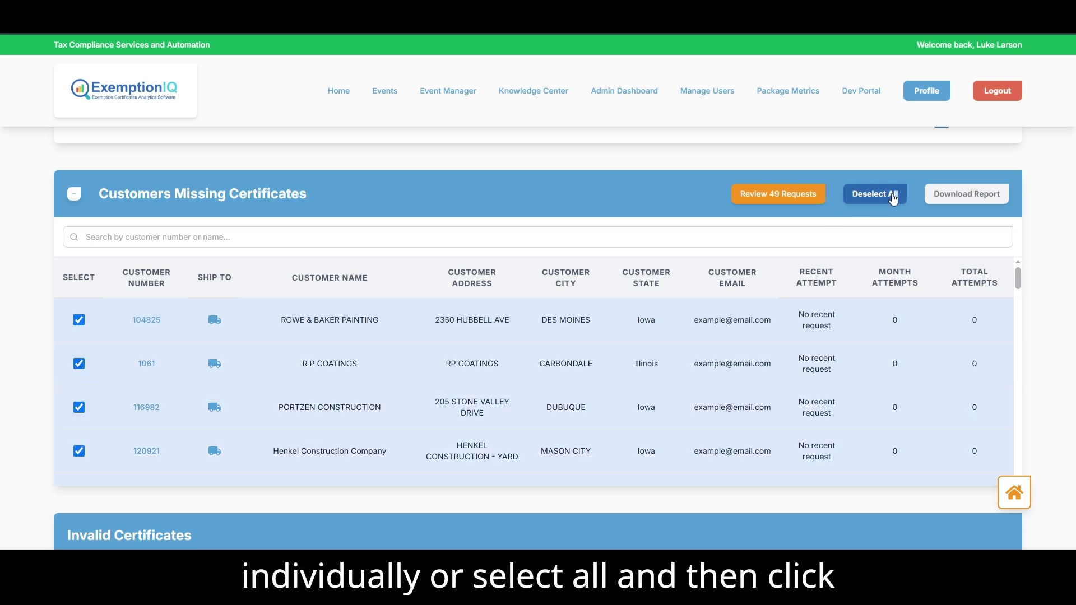
left_click(789, 196)
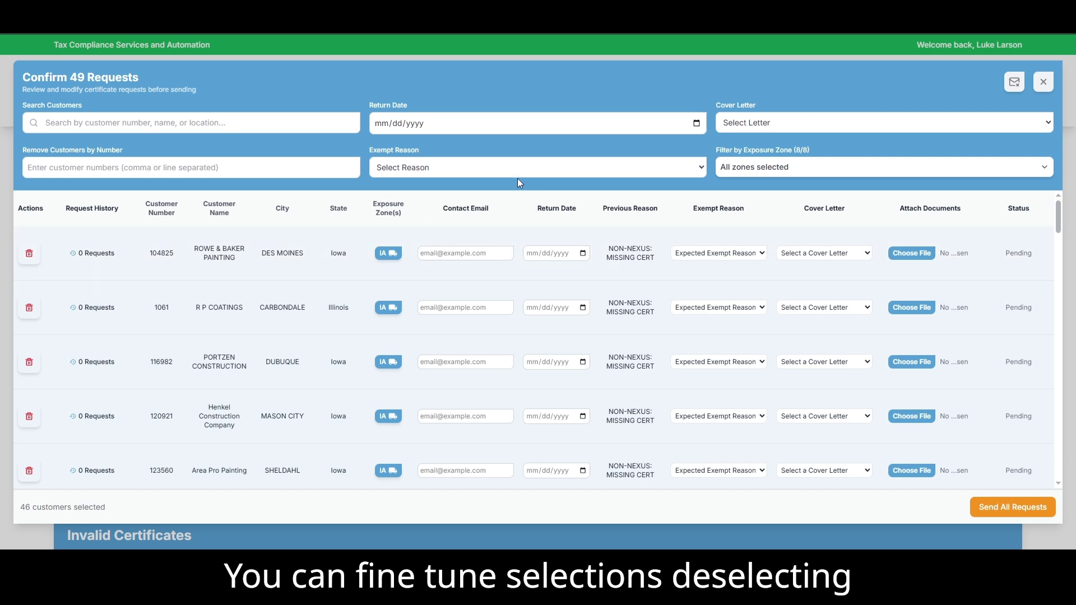
Deselect the IA exposure zone for ROWE & BAKER PAINTING and R P COATINGS, and remove both customers from the requests.
left_click(397, 255)
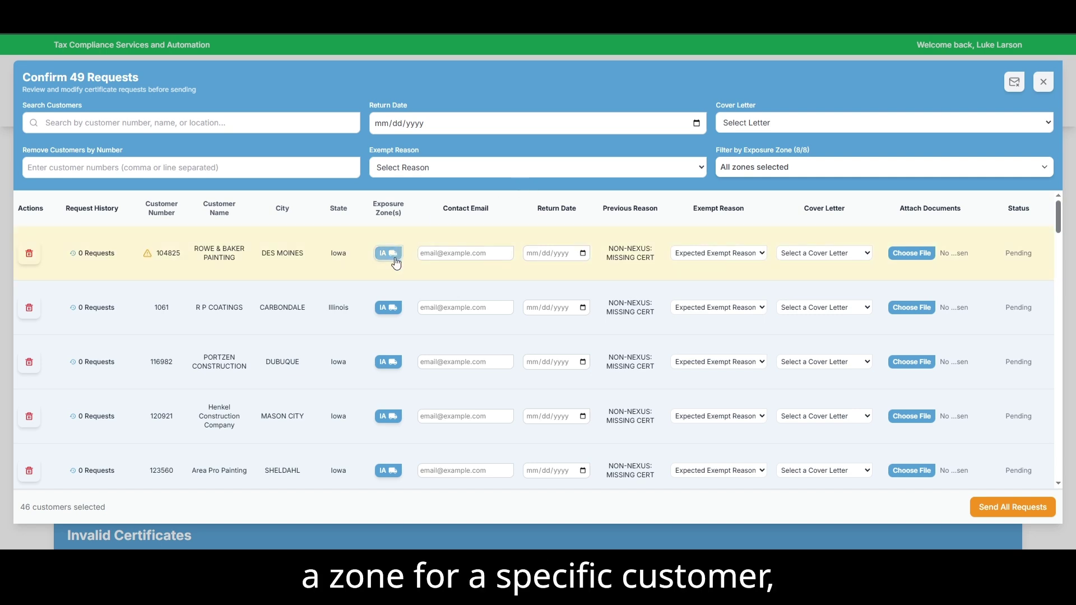
left_click(393, 308)
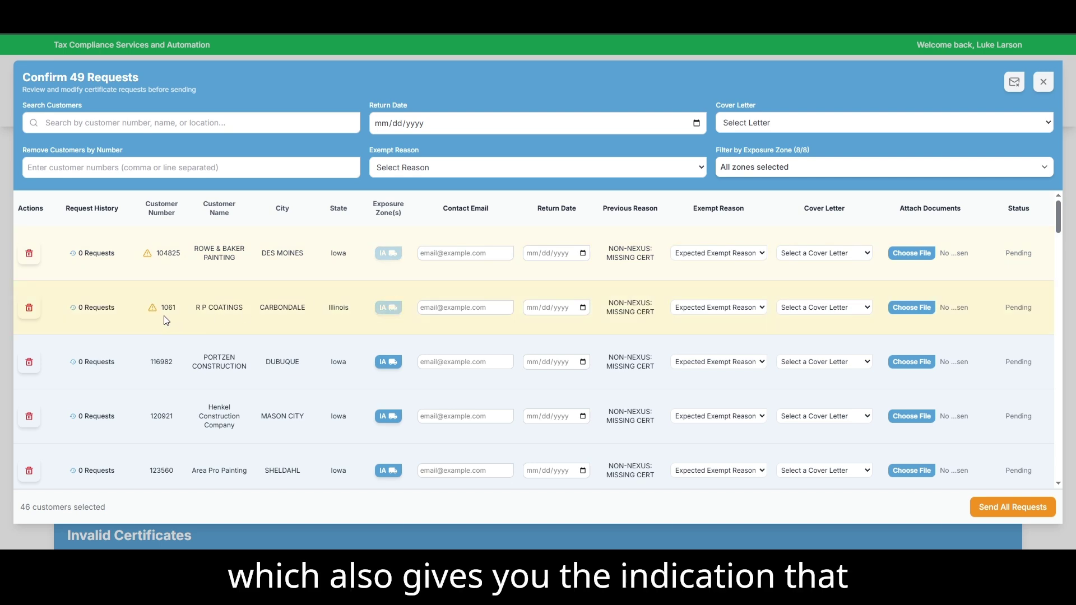
mouse_move(155, 308)
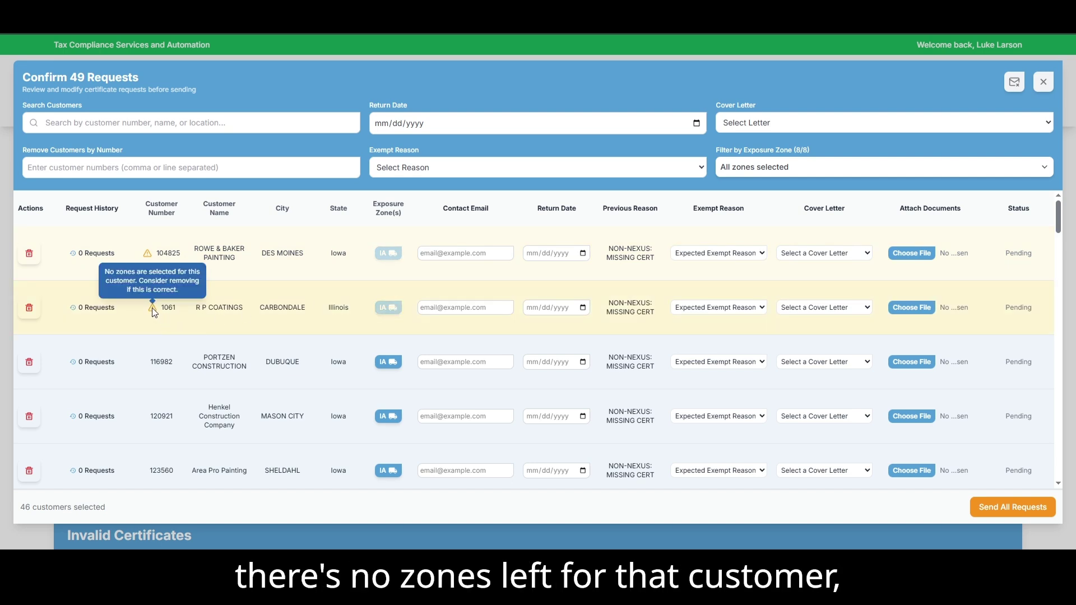
left_click(29, 307)
left_click(31, 252)
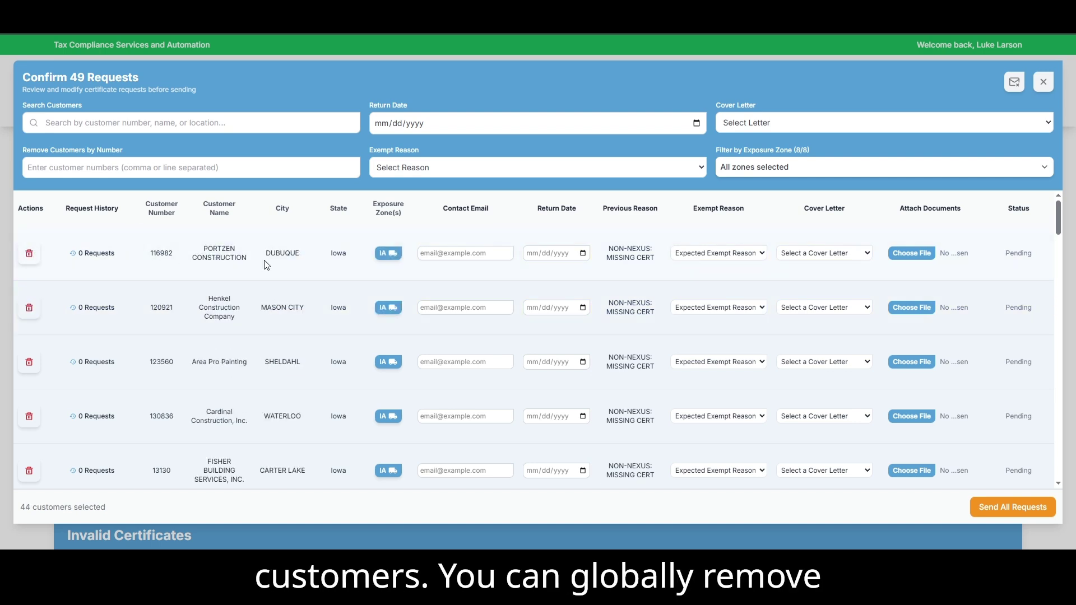
View the exposure zone filter options, and set the return date of all requests to 05/15/2025.
left_click(797, 166)
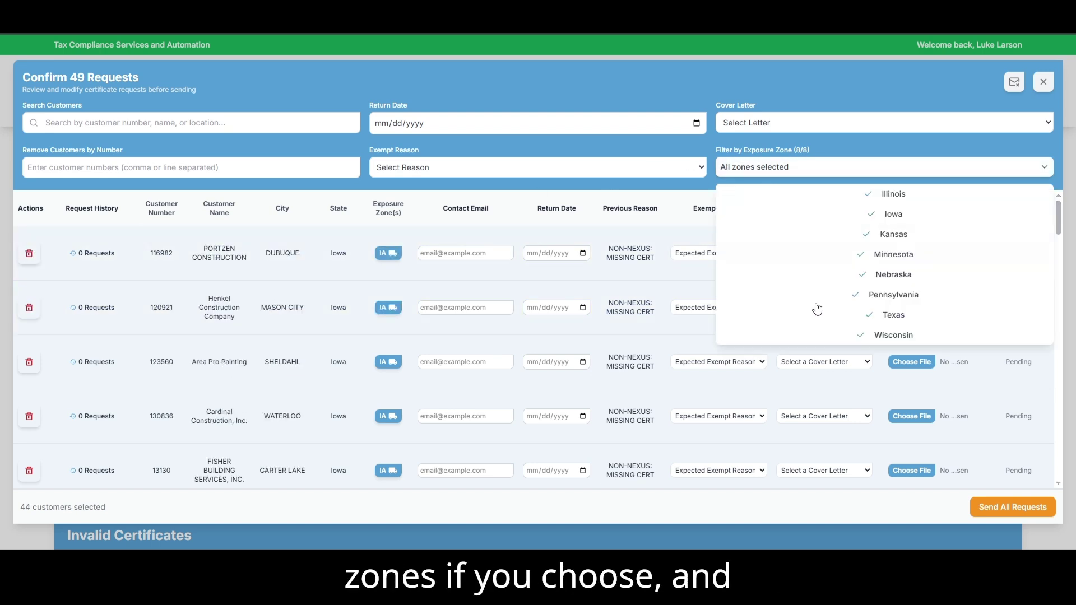
left_click(524, 223)
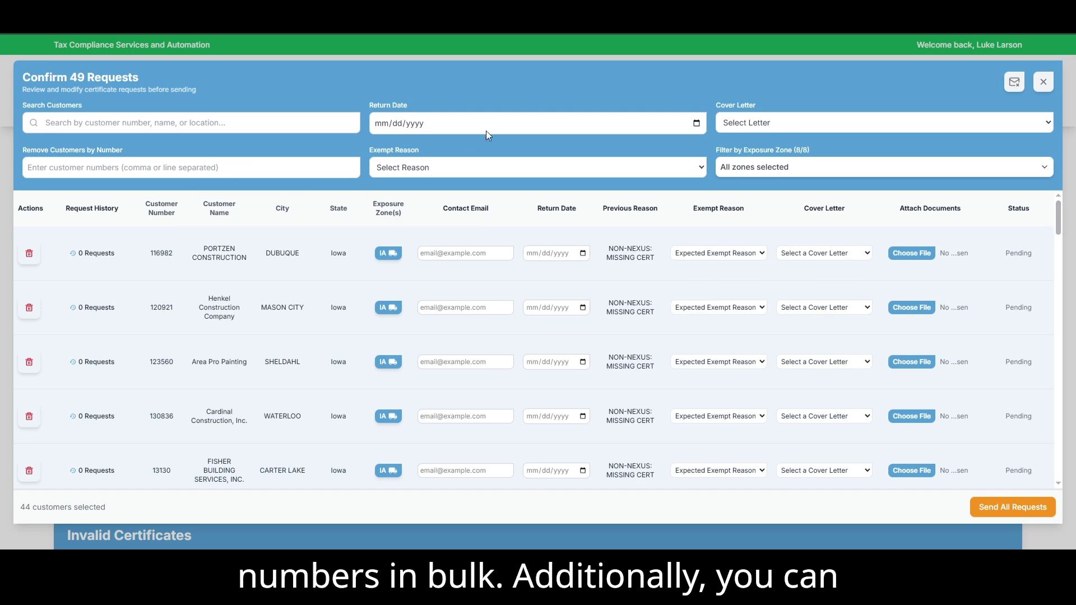
left_click(697, 123)
left_click(450, 223)
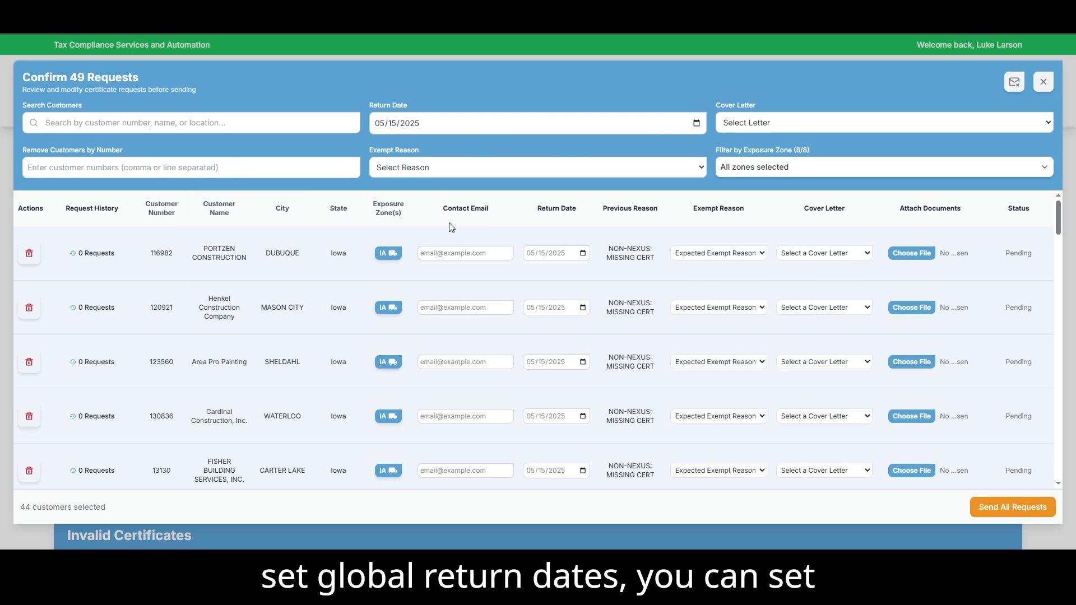
Set the exempt reason of all requests to AGRICULTURE and their cover letter to Sample Cover Letter - Missing - Sales and Use Tax.
left_click(587, 172)
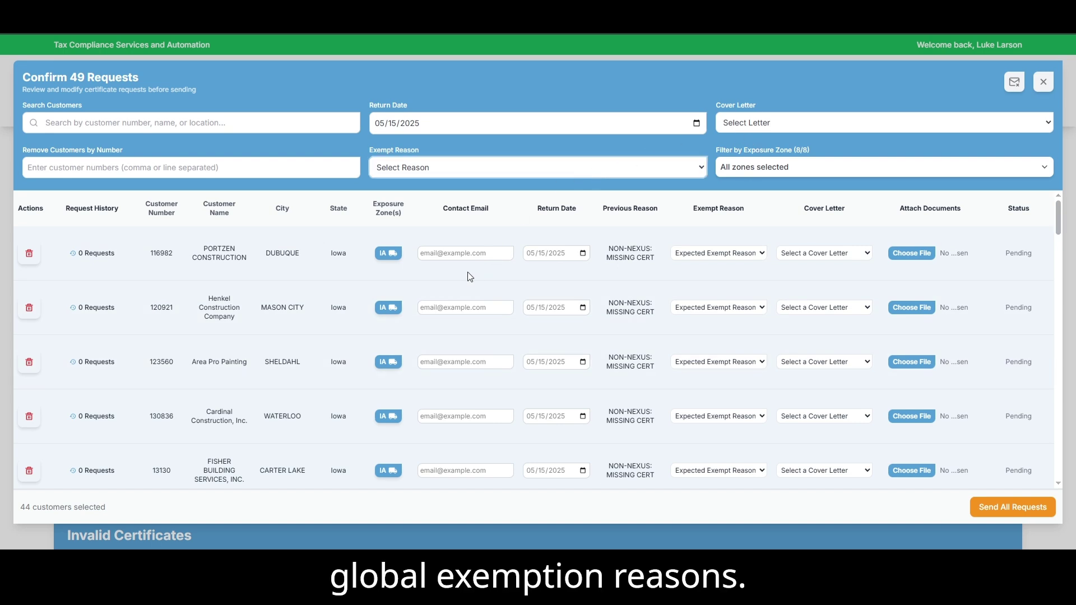
key("Down")
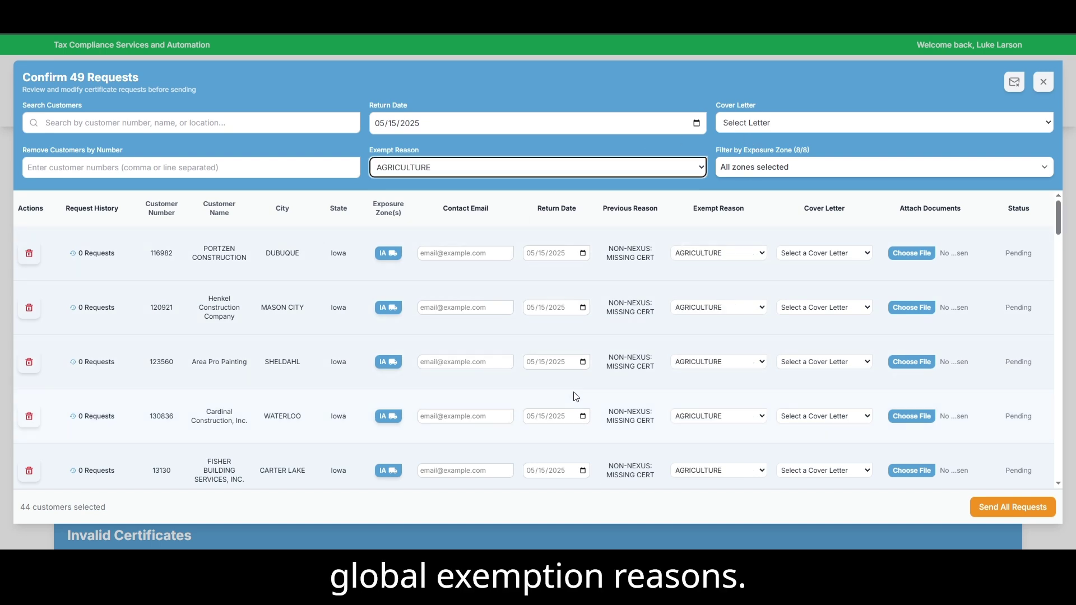
left_click(786, 124)
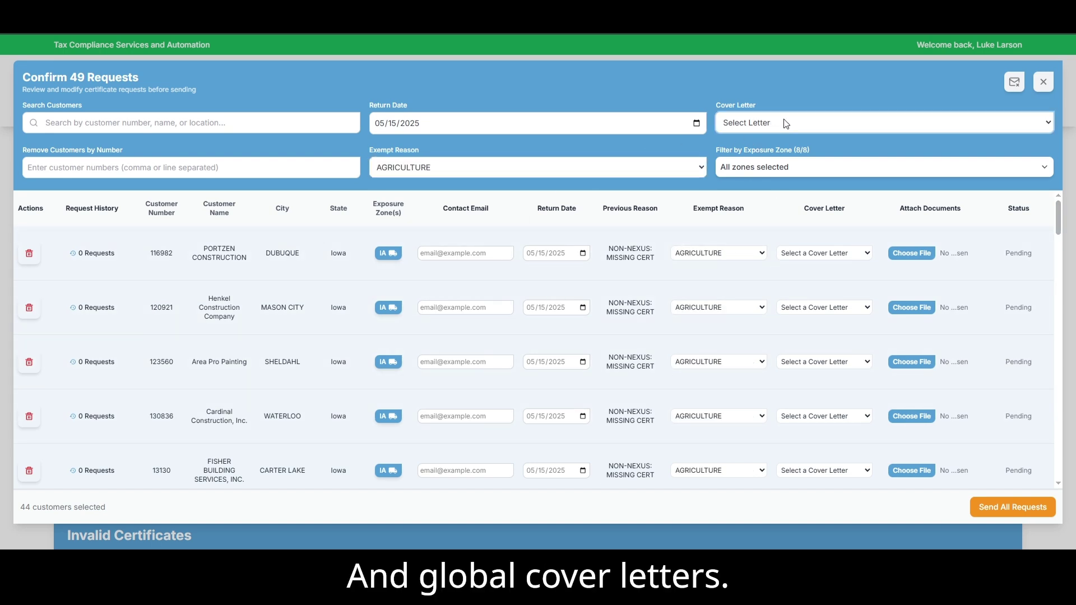
left_click(786, 198)
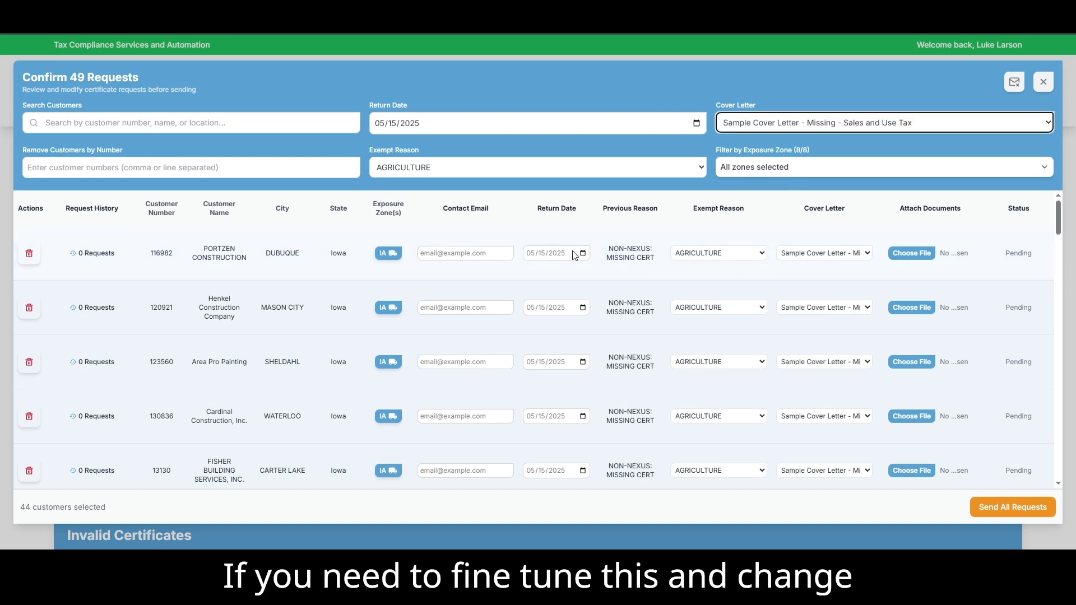
Set the exempt reason of the Henkel Construction Company request to EDUCATIONAL ORG.
left_click(745, 308)
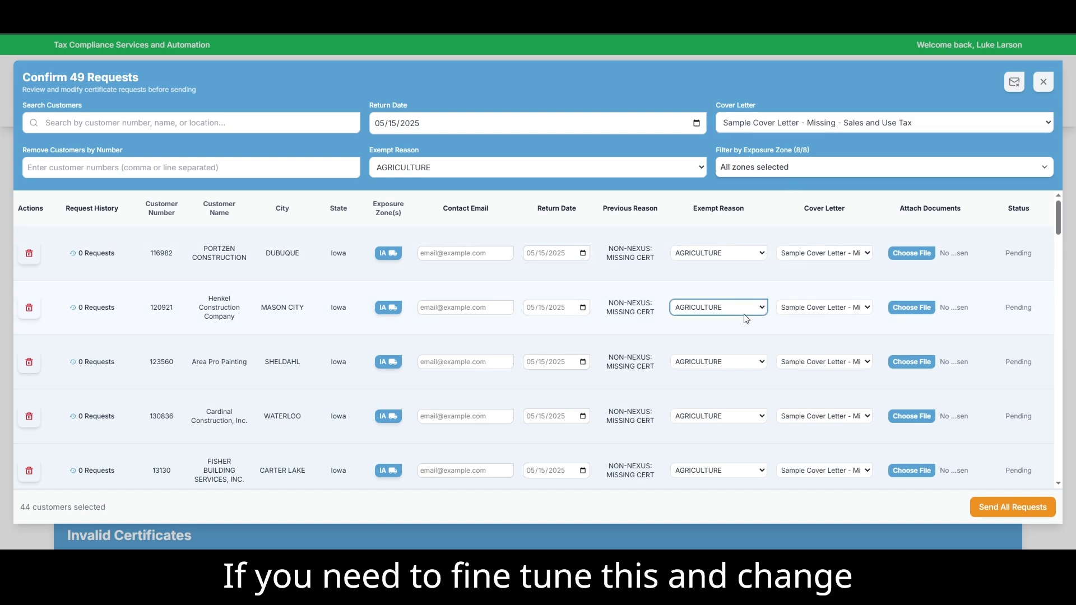
left_click(718, 172)
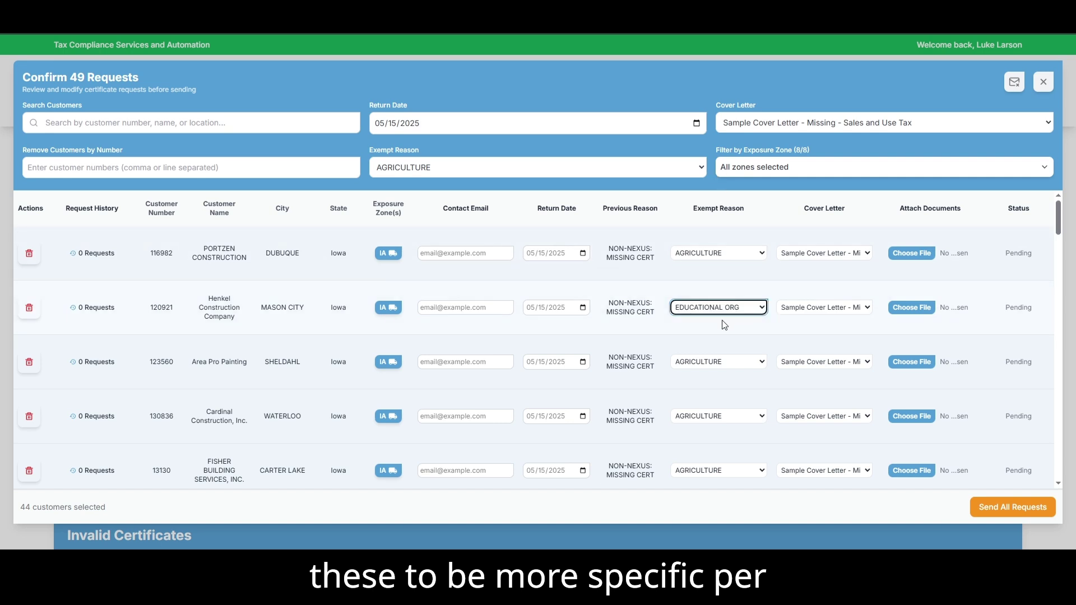
left_click(791, 332)
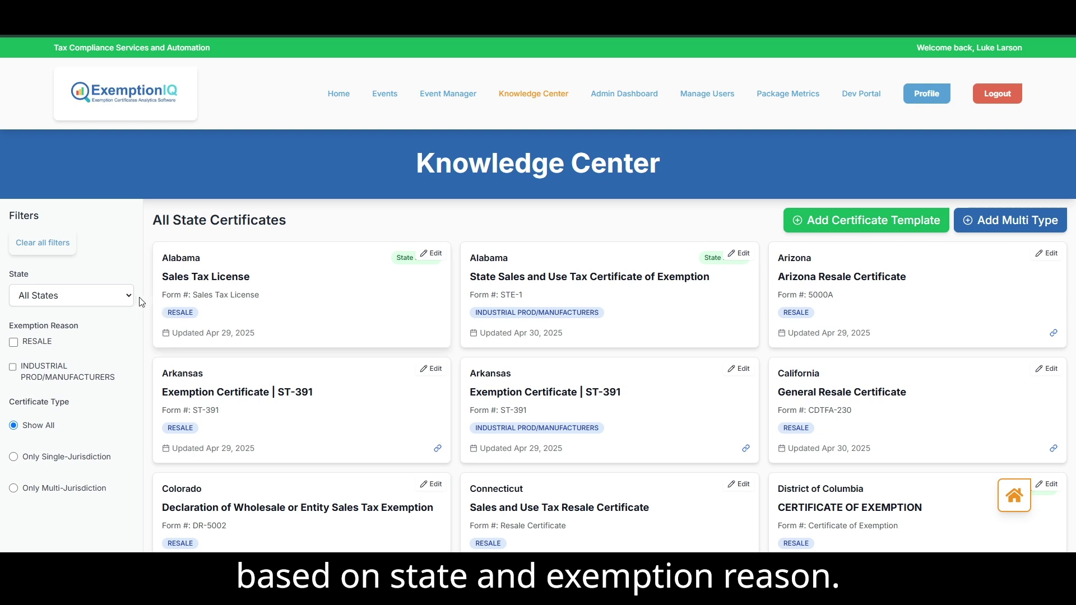
Filter the Knowledge Center certificates to the state of Arkansas and the RESALE exemption reason.
left_click(114, 298)
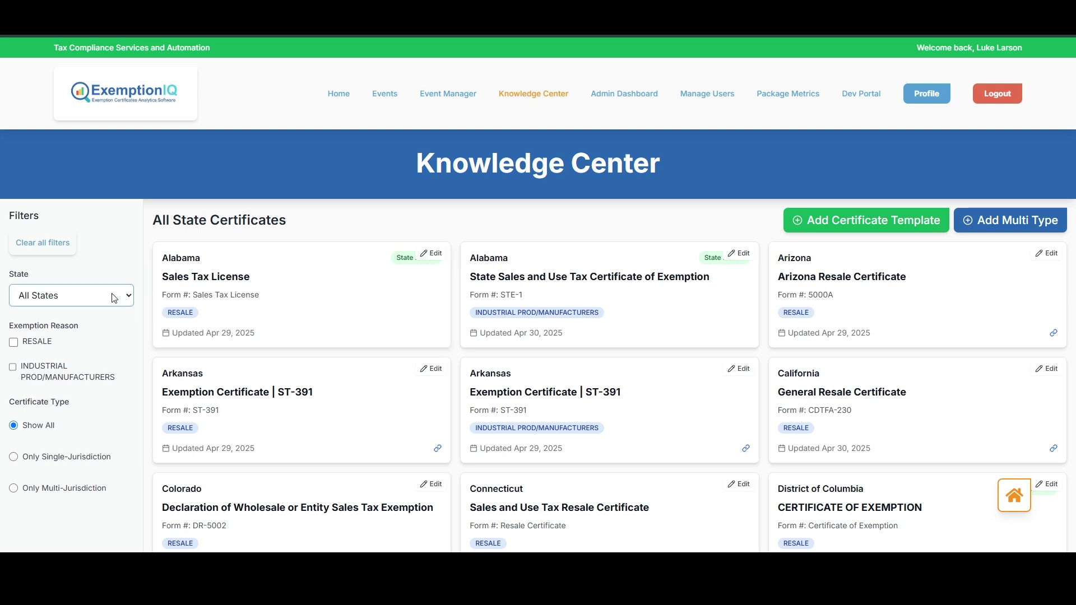
left_click(75, 70)
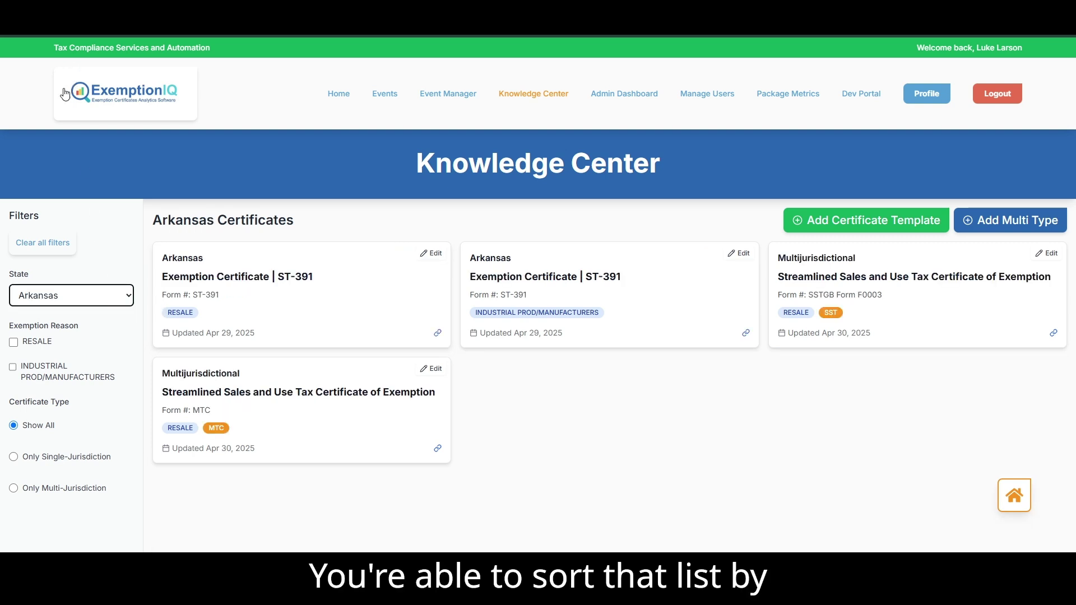
left_click(14, 343)
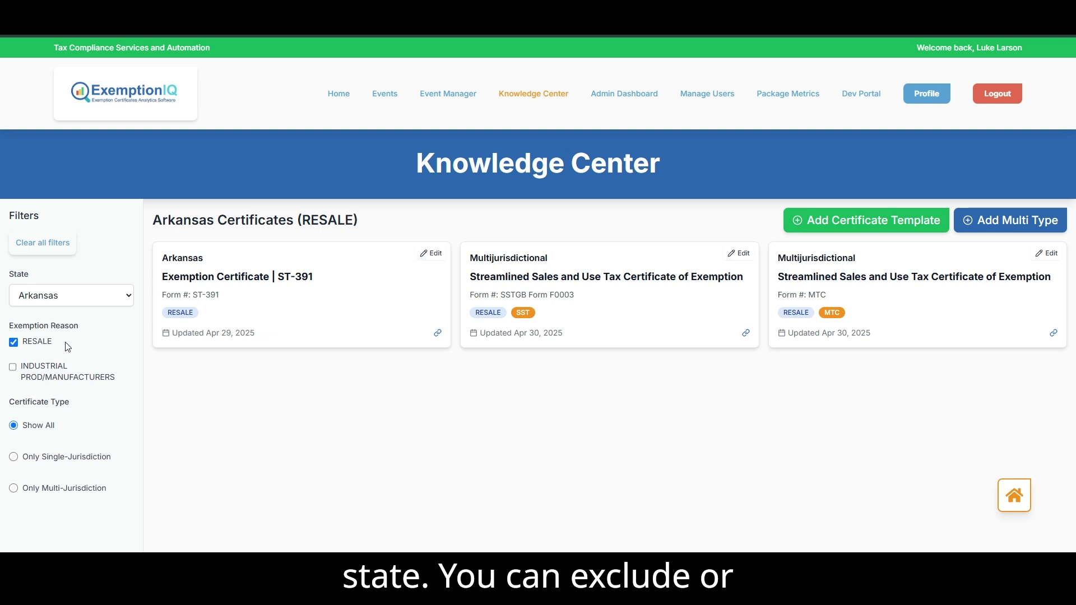
View only the single-jurisdiction certificates and only the multi-jurisdiction ones, and restore the certificate type to Show All.
left_click(14, 457)
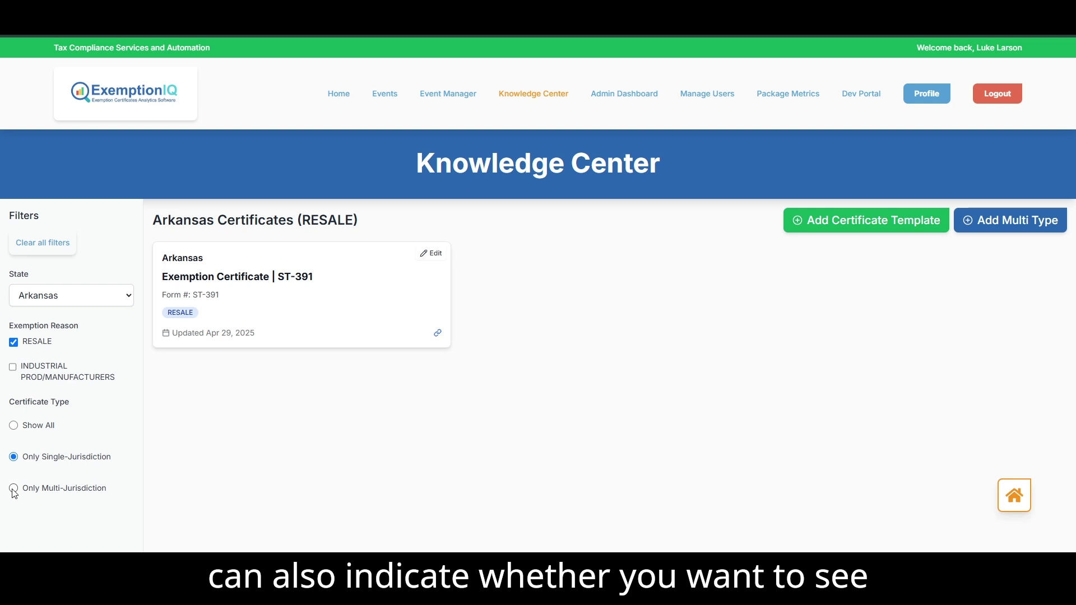
left_click(13, 489)
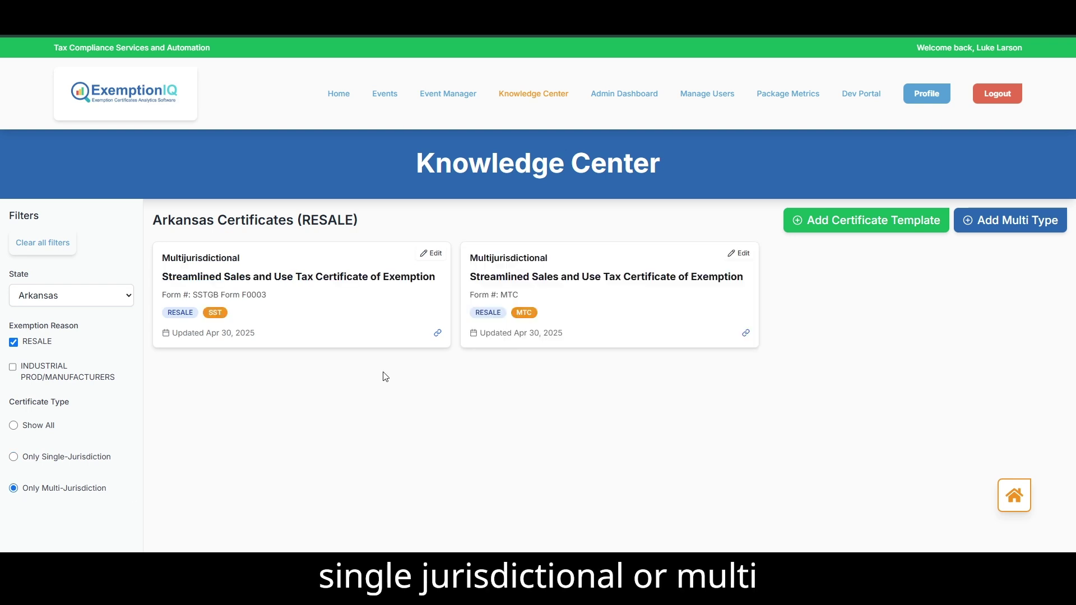
left_click(25, 426)
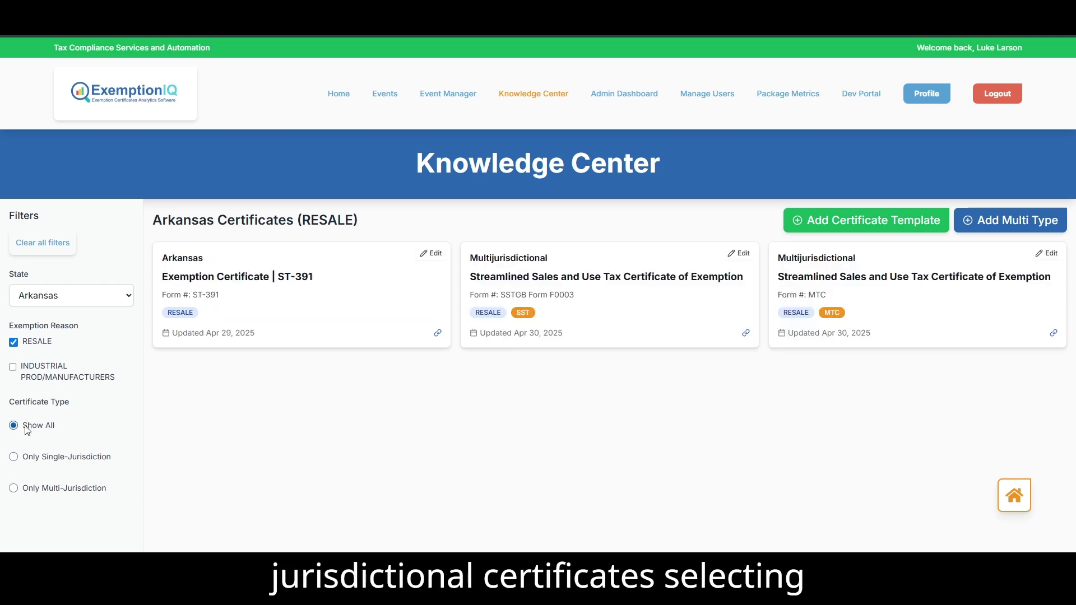
Preview the Arkansas ST-391 resale certificate example with its required fields, and clear all certificate filters.
left_click(315, 296)
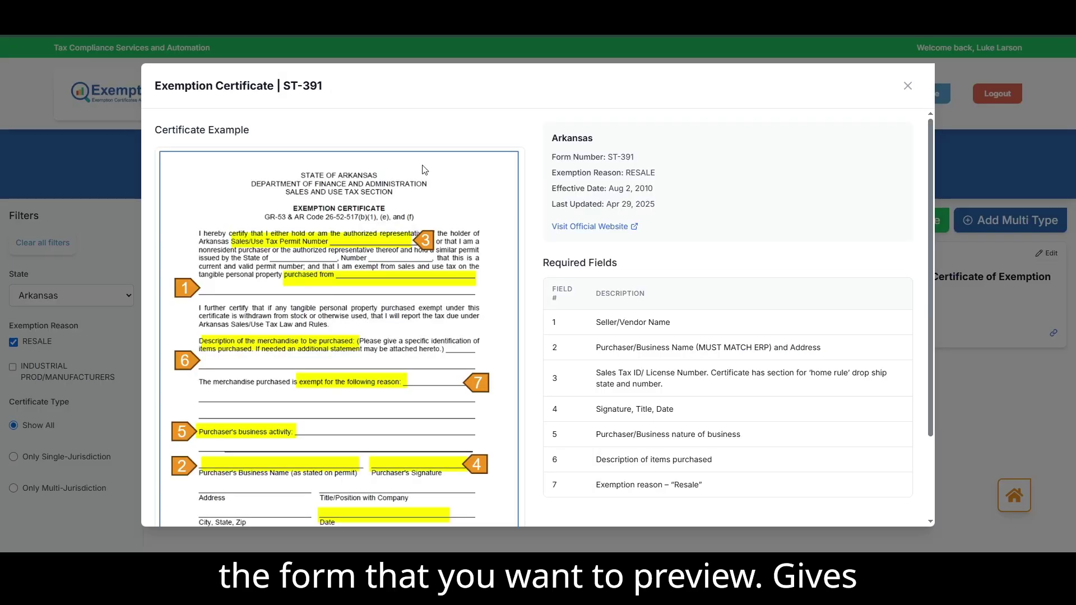
scroll(213, 330, "down", 1)
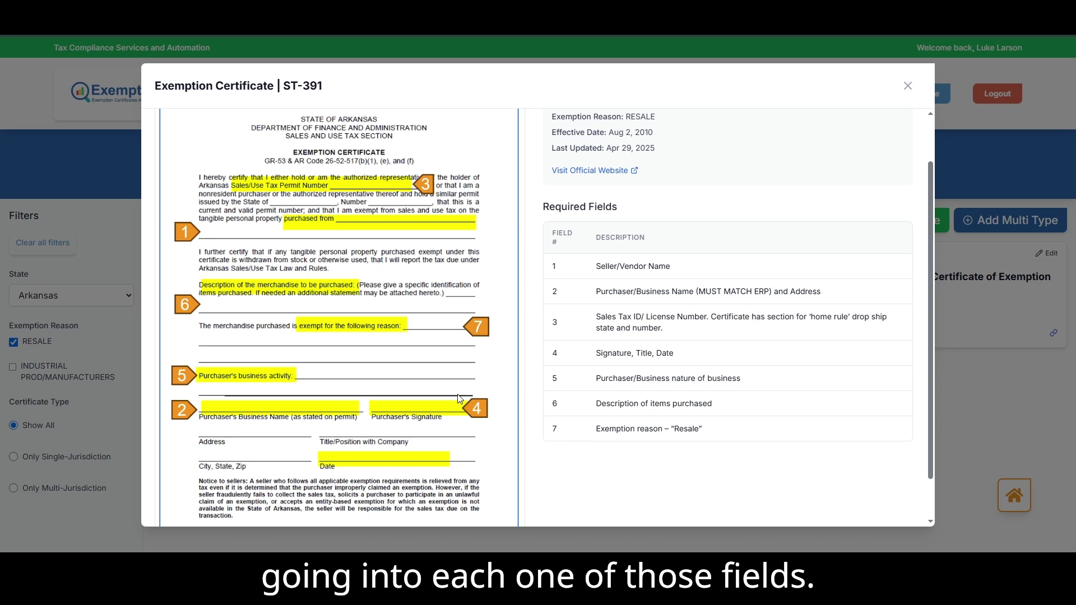
scroll(459, 399, "up", 1)
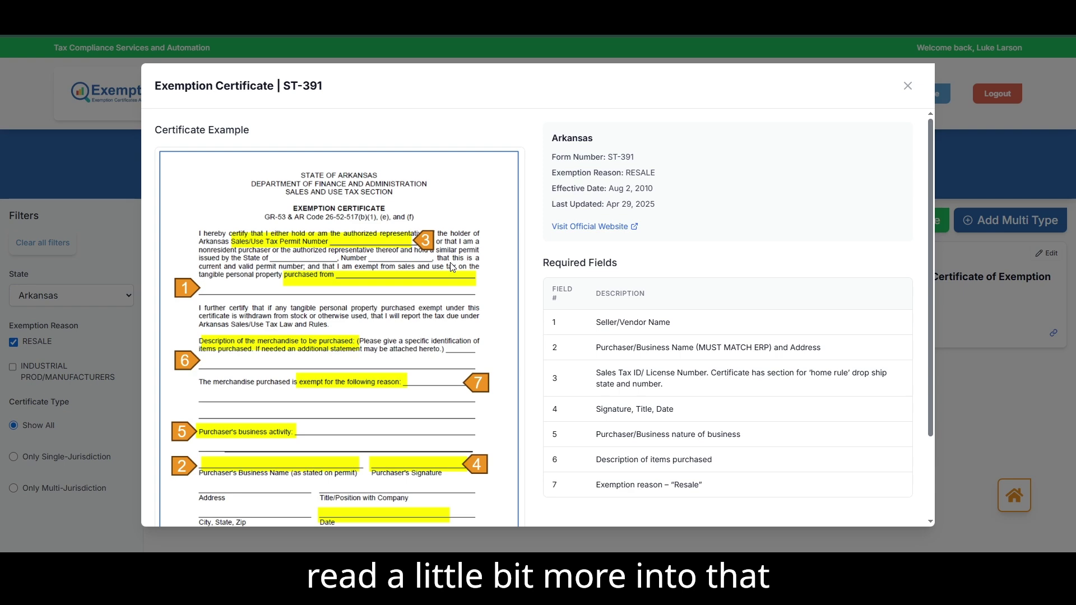
scroll(450, 262, "down", 1)
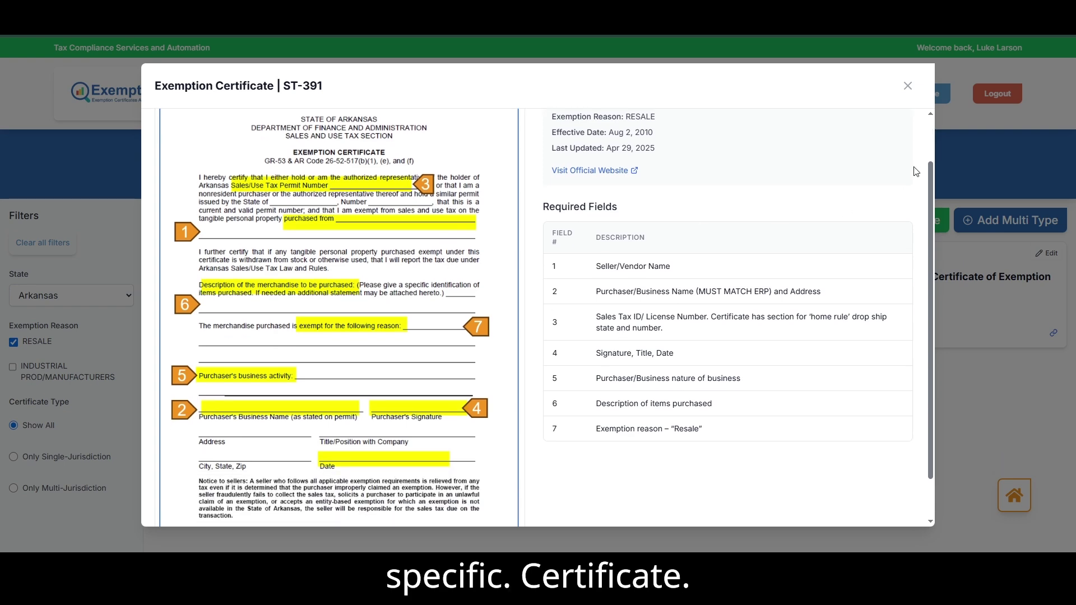
left_click(909, 90)
left_click(47, 252)
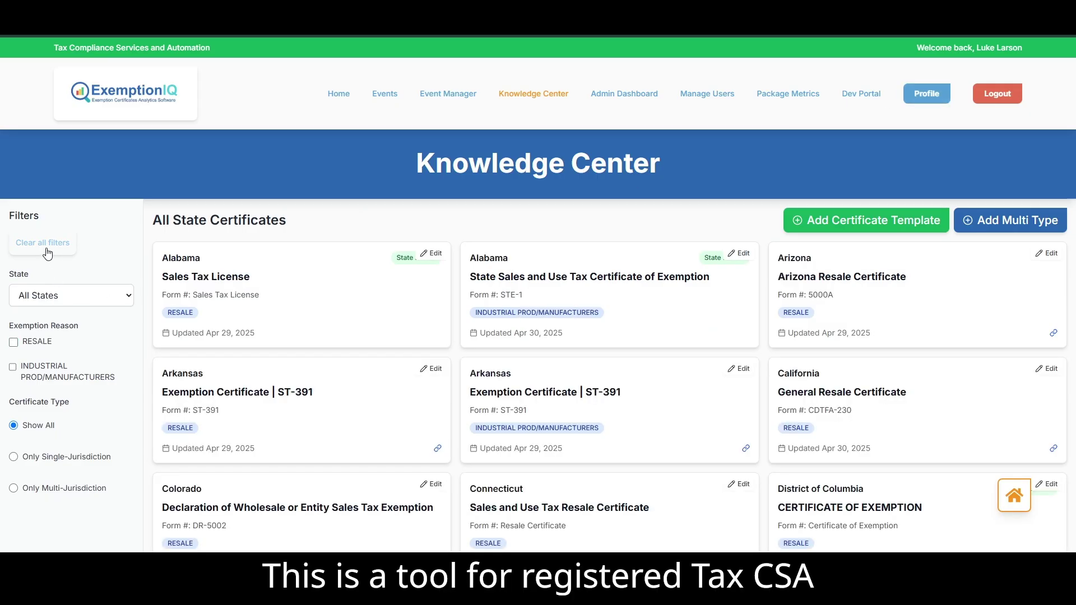